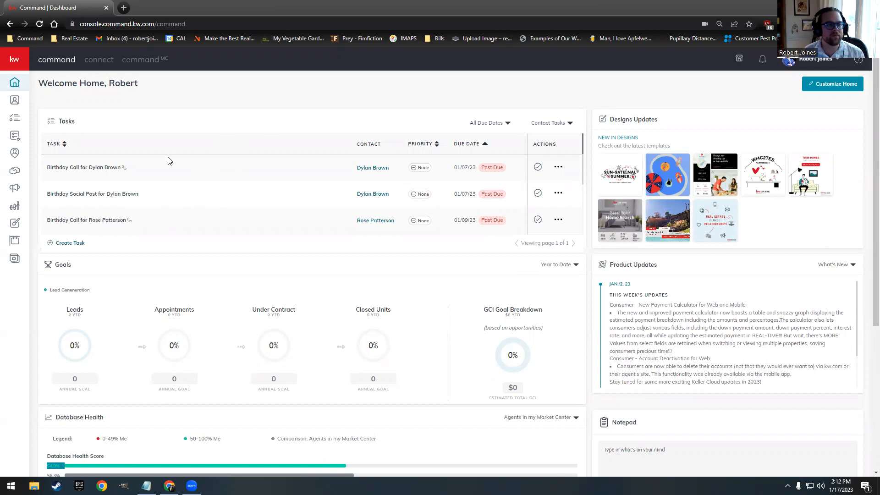
Step: Open the Contacts page listing all 923 contacts
{"action": "left_click", "coordinate": [15, 101]}
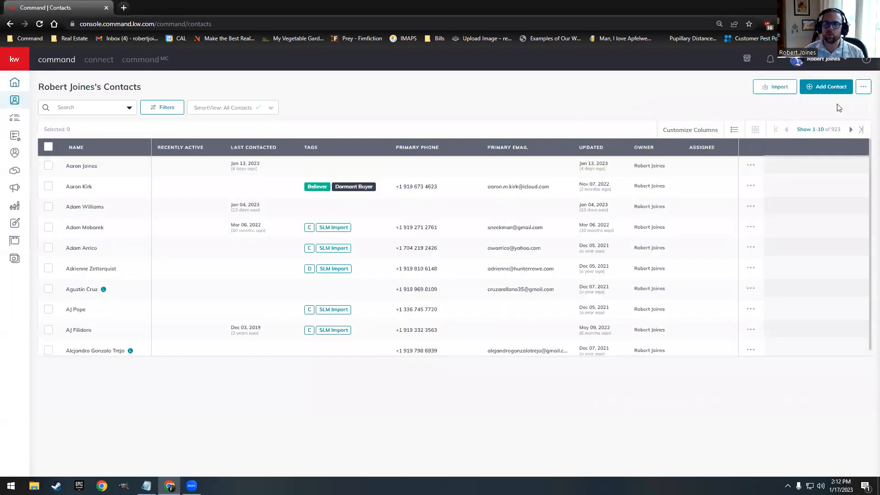
Step: Create a new contact with full name, a spouse linked as new contact, primary email and phone
{"action": "left_click", "coordinate": [832, 89]}
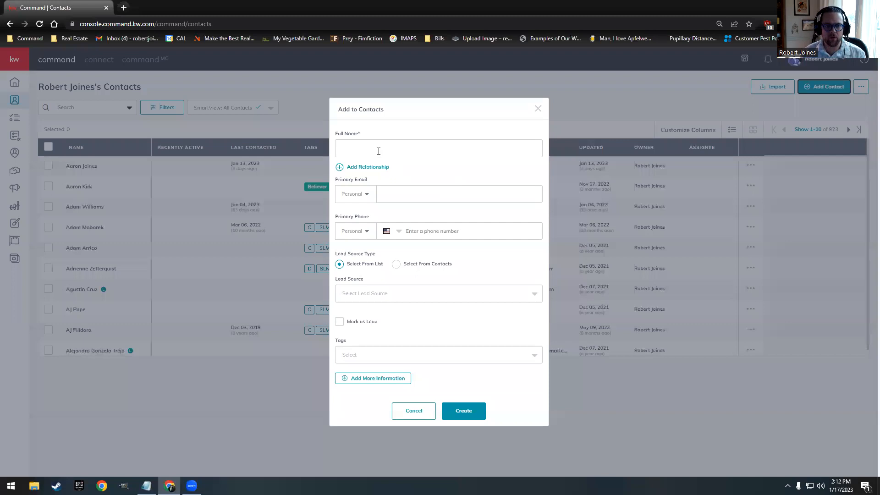
{"action": "left_click", "coordinate": [378, 152]}
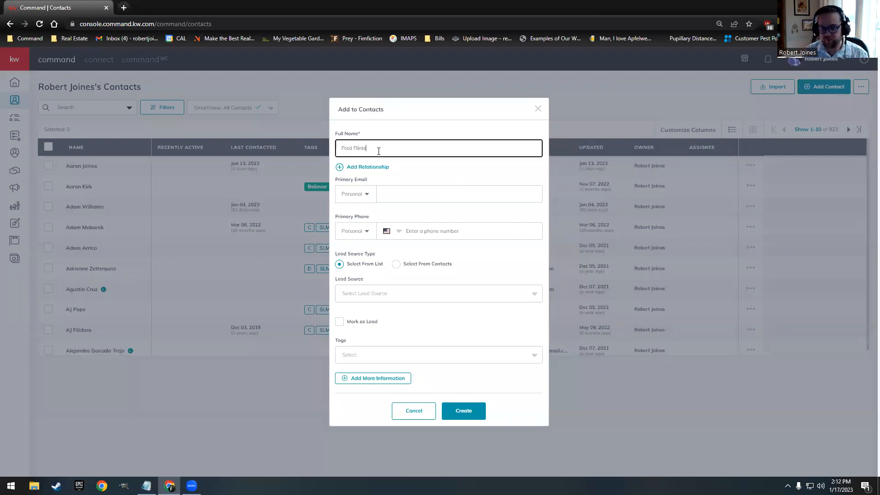
{"action": "left_click", "coordinate": [367, 167]}
{"action": "left_click", "coordinate": [397, 158]}
{"action": "type", "text": "Wilma"}
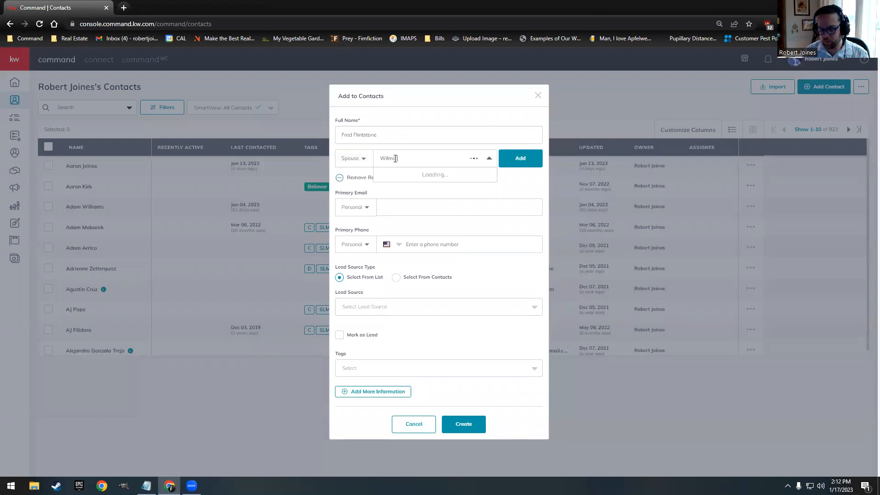
{"action": "type", "text": " Flintstone"}
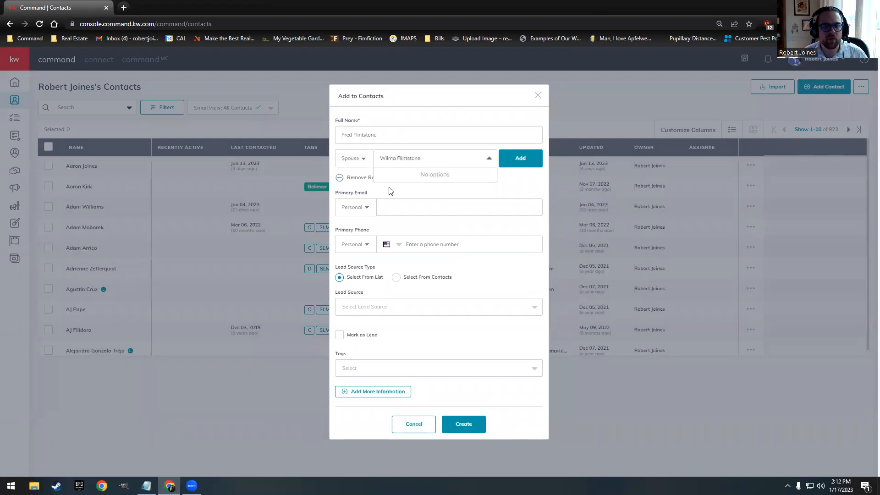
{"action": "left_click", "coordinate": [398, 213]}
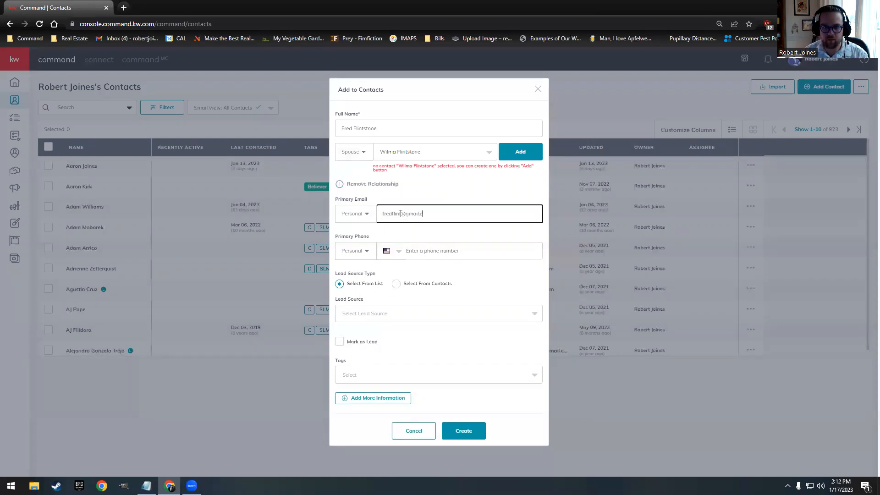
{"action": "left_click", "coordinate": [520, 152]}
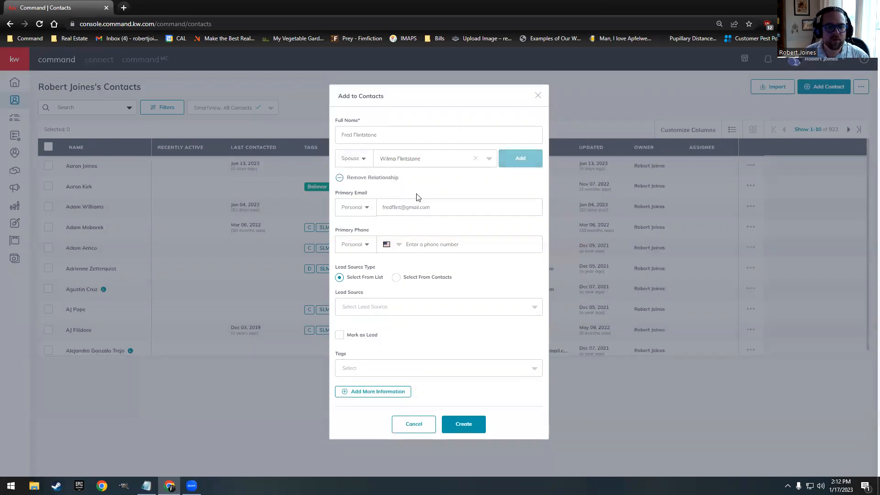
{"action": "left_click", "coordinate": [415, 243]}
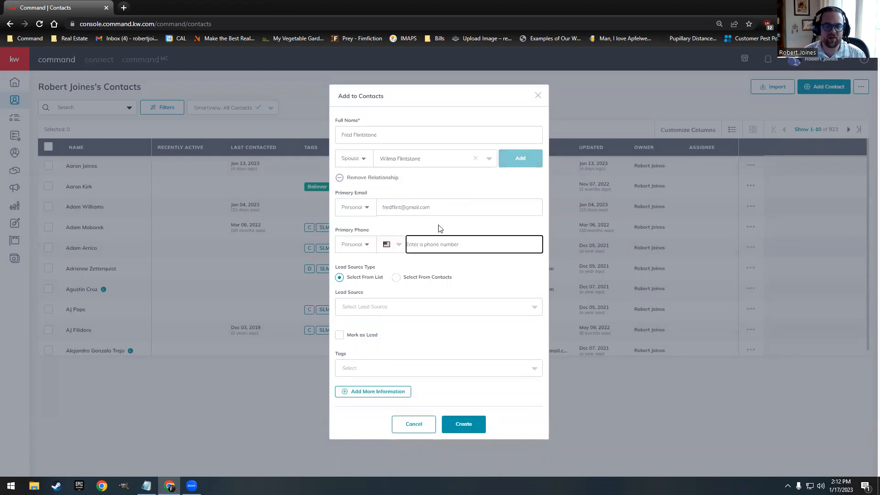
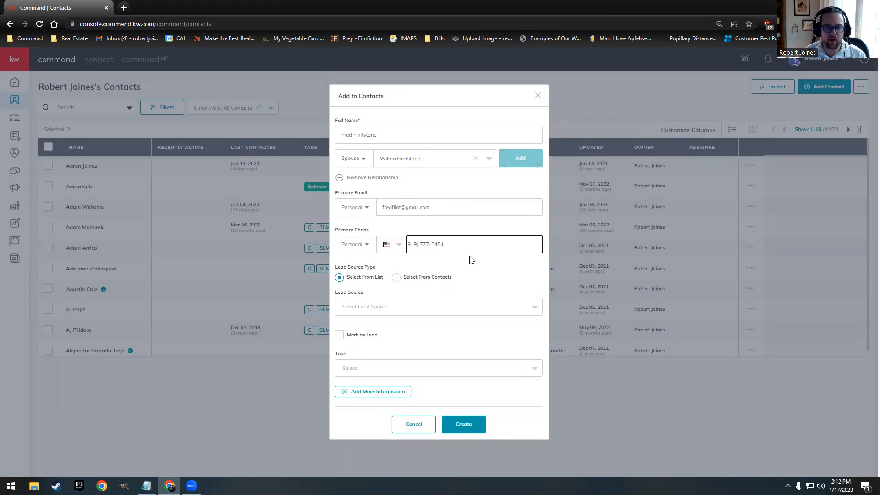
{"action": "left_click", "coordinate": [485, 260]}
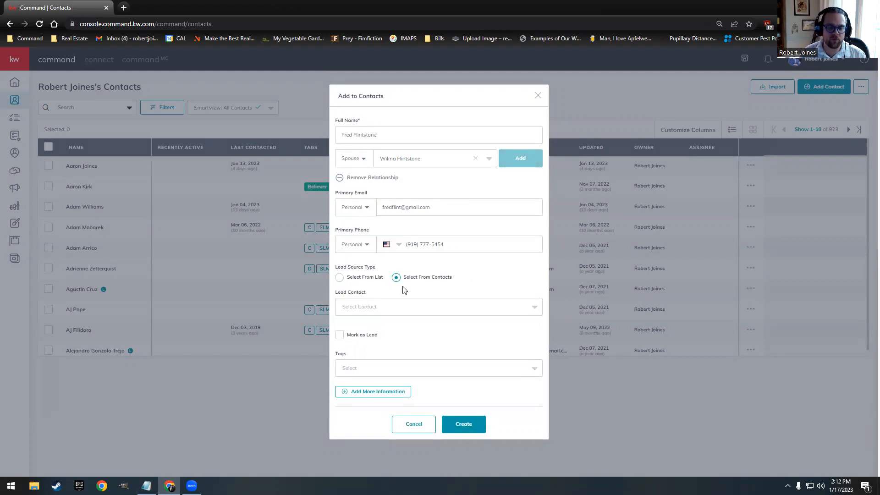
Step: Browse the lead source list without choosing one, and open the tags field
{"action": "left_click", "coordinate": [339, 278]}
{"action": "left_click", "coordinate": [389, 308]}
{"action": "scroll", "coordinate": [406, 328], "scroll_direction": "down", "scroll_amount": 3}
{"action": "scroll", "coordinate": [409, 338], "scroll_direction": "down", "scroll_amount": 4}
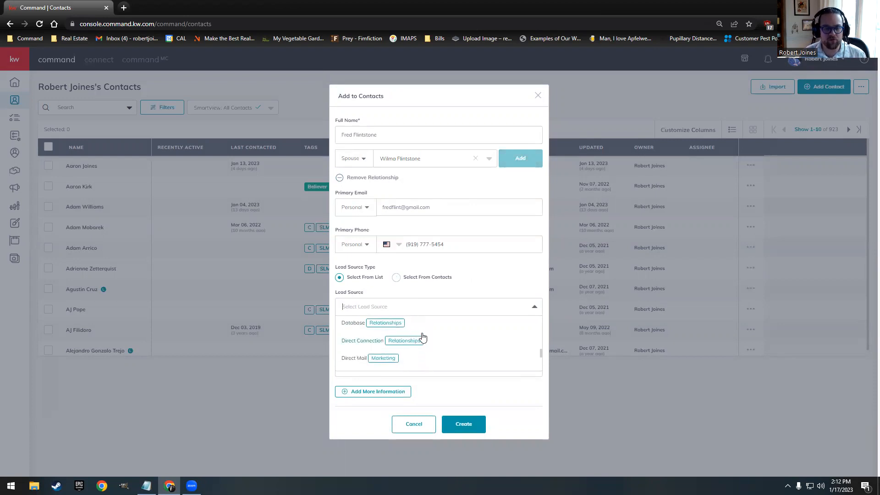
{"action": "left_click", "coordinate": [474, 273]}
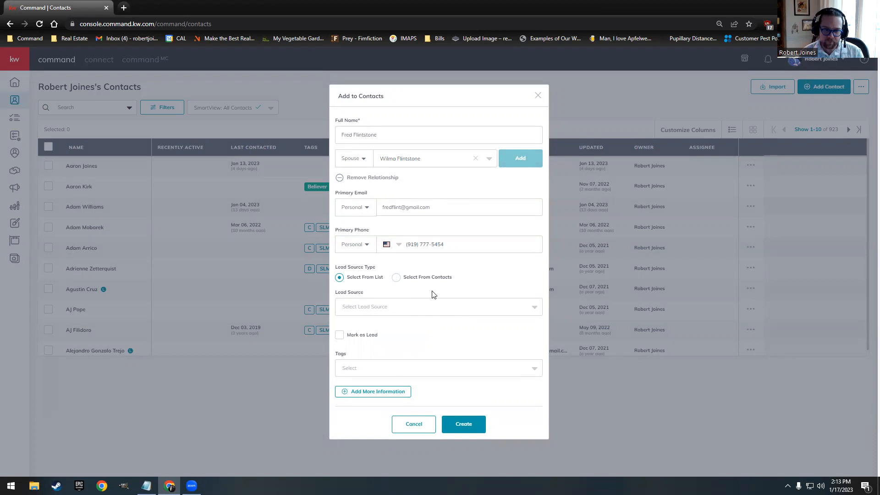
{"action": "left_click", "coordinate": [383, 367]}
Step: Tag the contact Buyer, ncsu graduate and C
{"action": "type", "text": "buyer"}
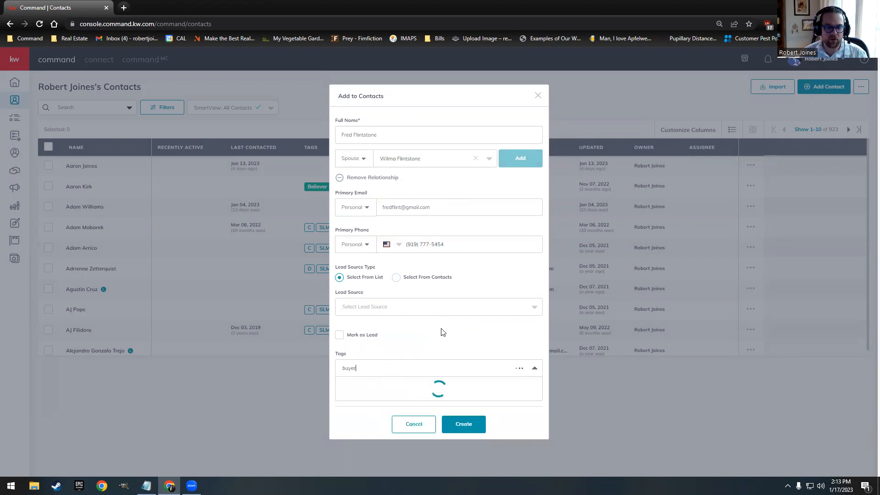
{"action": "left_click", "coordinate": [353, 387]}
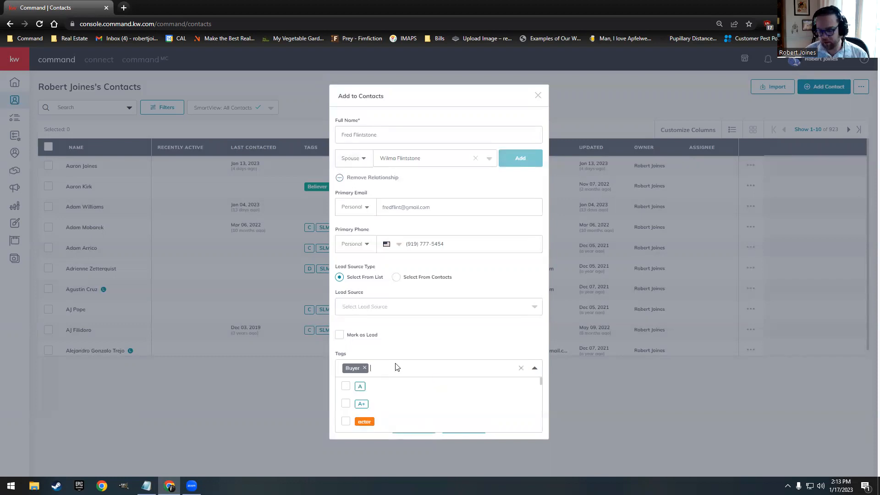
{"action": "type", "text": "ncsu"}
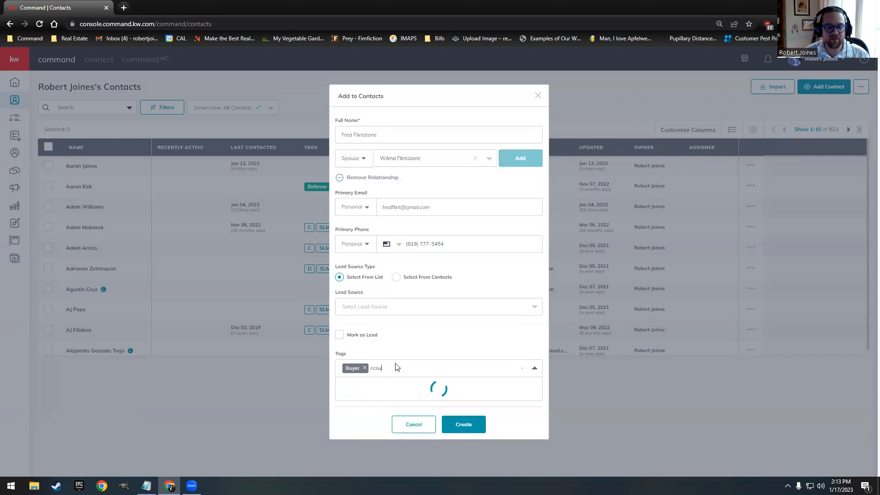
{"action": "left_click", "coordinate": [345, 405]}
{"action": "left_click", "coordinate": [401, 342]}
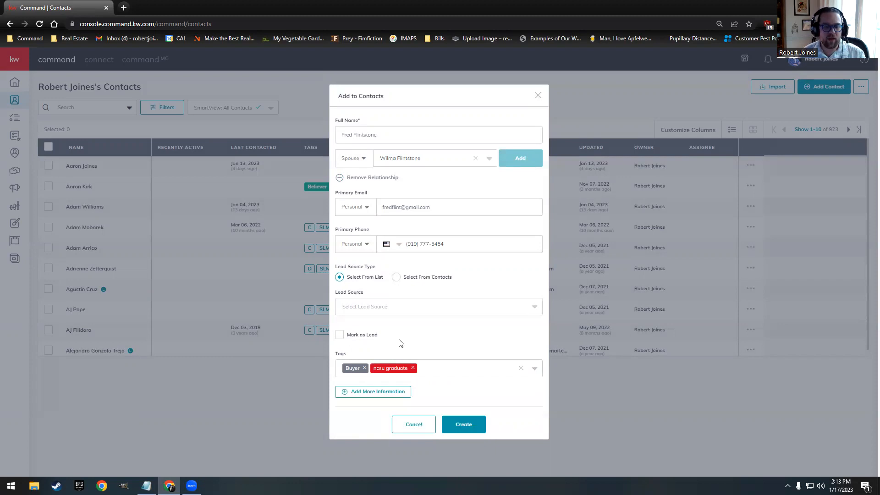
{"action": "left_click", "coordinate": [435, 370]}
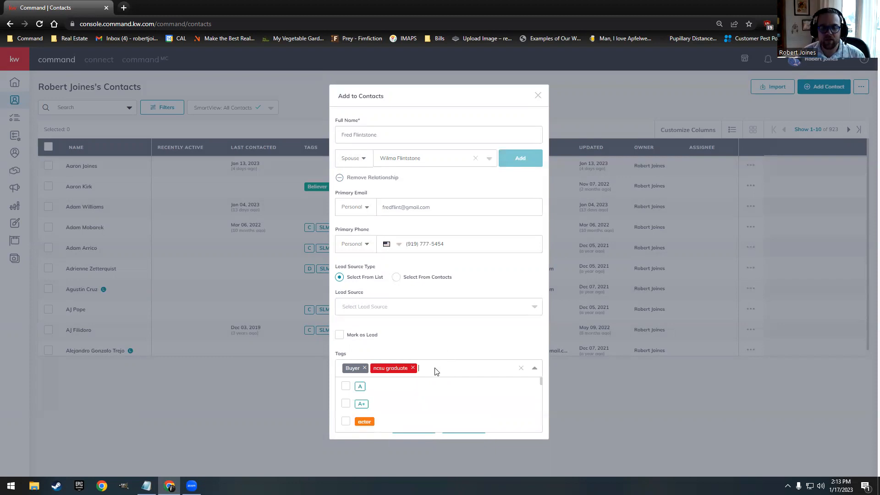
{"action": "type", "text": "c"}
{"action": "left_click", "coordinate": [343, 422]}
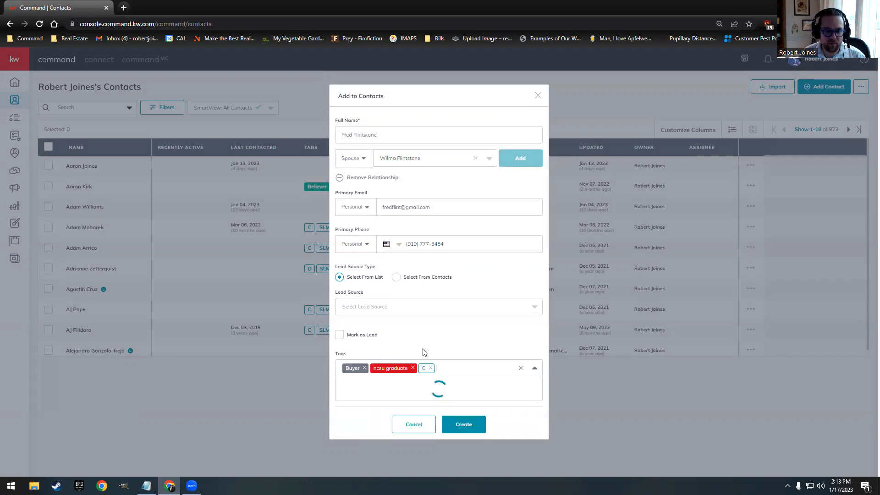
Step: Enter the contact's home street address from the suggested match and expand the About section
{"action": "left_click", "coordinate": [356, 394]}
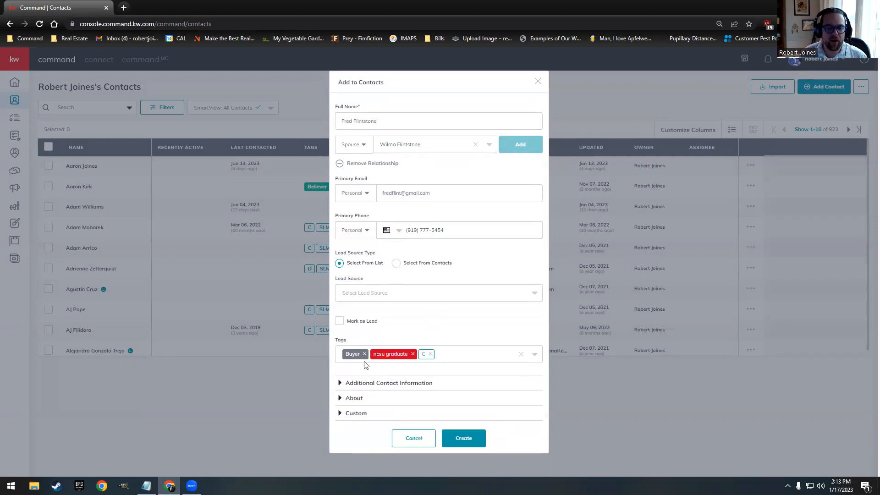
{"action": "left_click", "coordinate": [379, 383]}
{"action": "scroll", "coordinate": [414, 356], "scroll_direction": "down", "scroll_amount": 3}
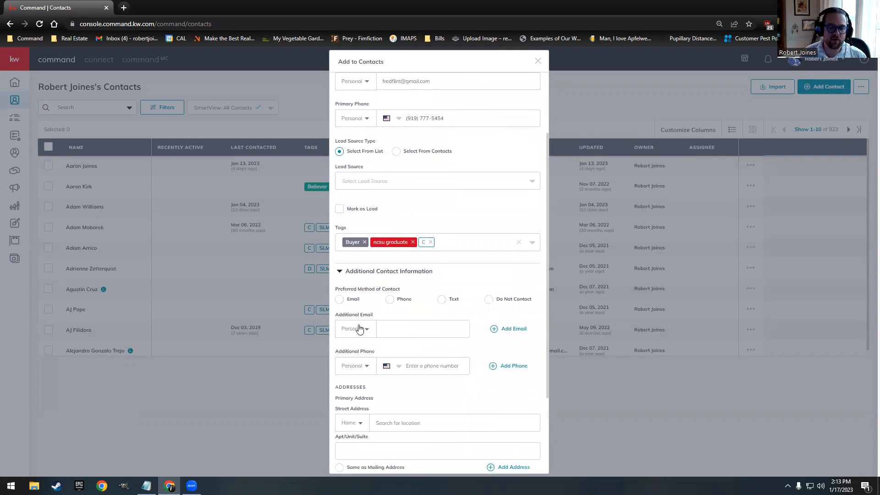
{"action": "scroll", "coordinate": [440, 364], "scroll_direction": "down", "scroll_amount": 3}
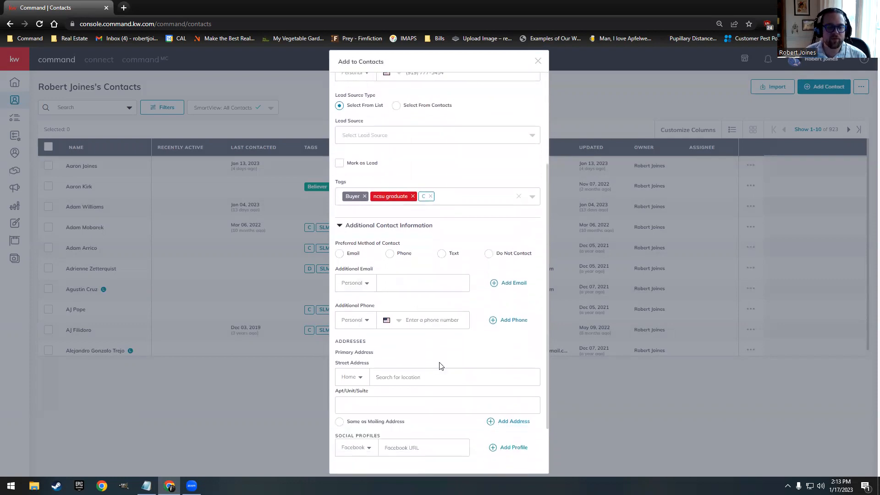
{"action": "left_click", "coordinate": [393, 310]}
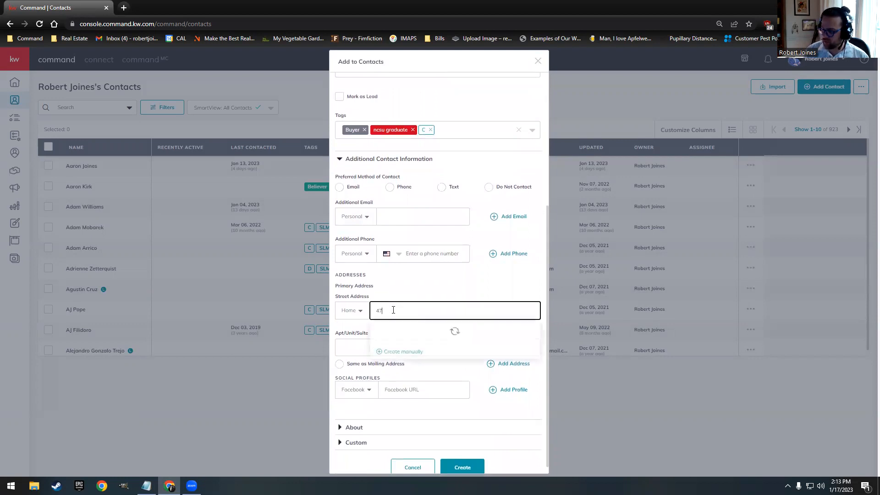
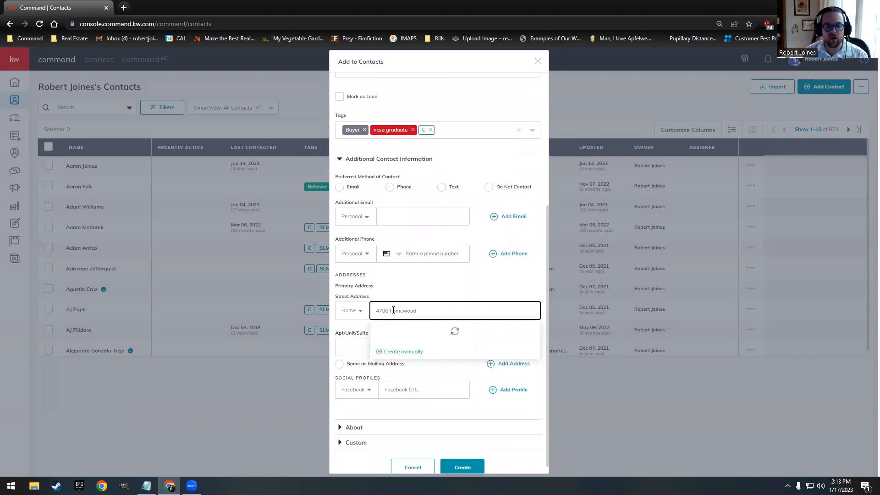
{"action": "left_click", "coordinate": [403, 332]}
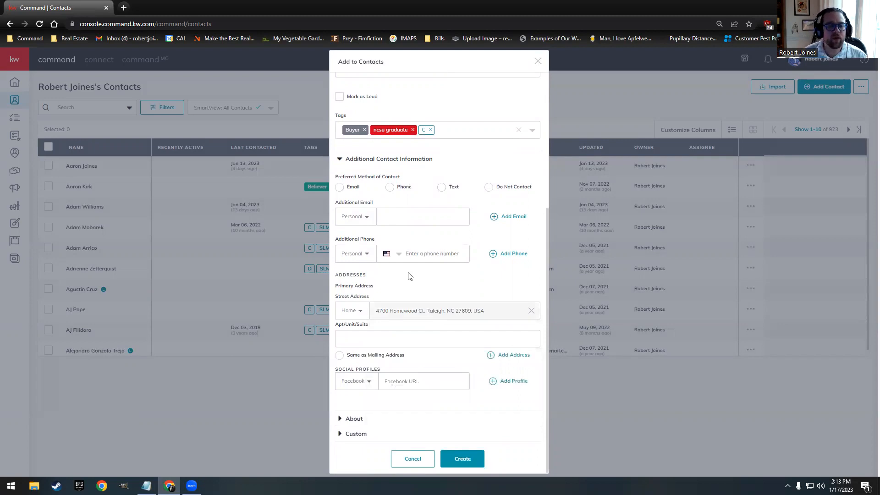
{"action": "left_click", "coordinate": [384, 418]}
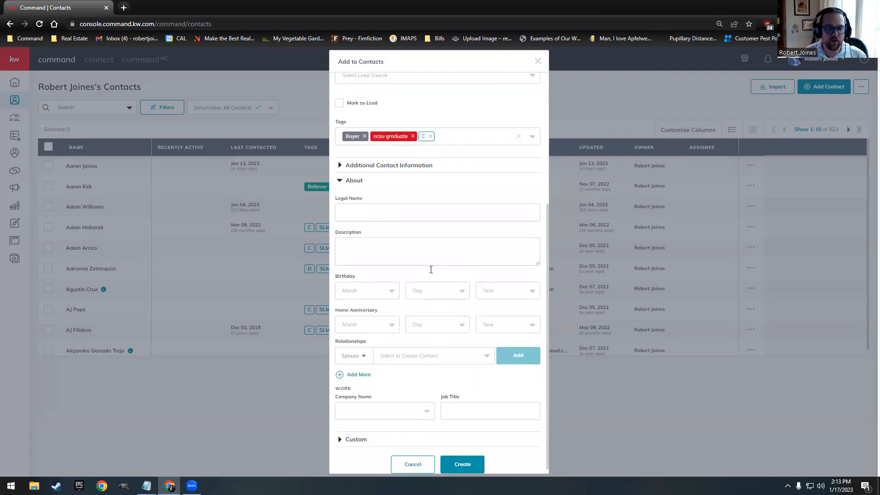
{"action": "scroll", "coordinate": [431, 269], "scroll_direction": "up", "scroll_amount": 1}
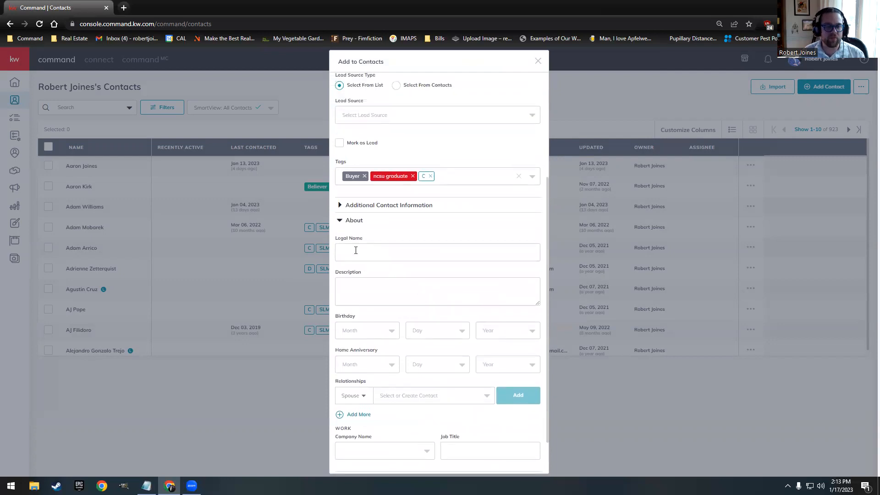
{"action": "scroll", "coordinate": [355, 249], "scroll_direction": "down", "scroll_amount": 1}
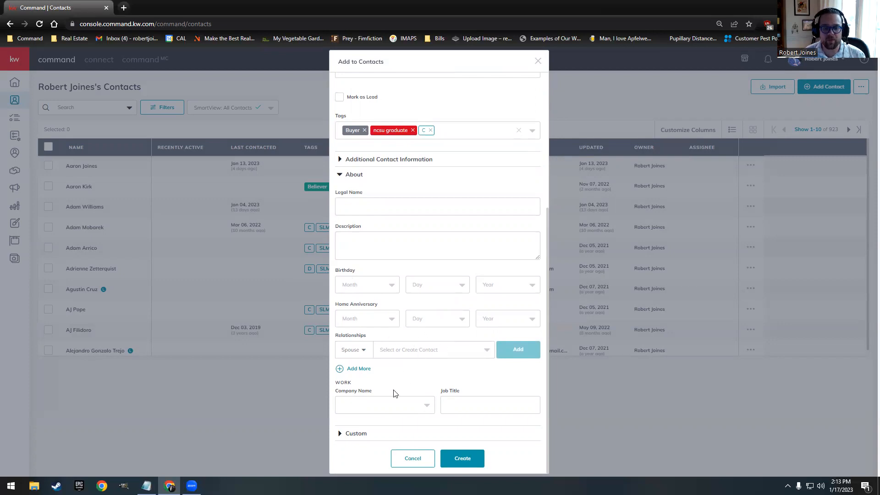
Step: Save the new contact, then add and save a primary email on the wife's record
{"action": "left_click", "coordinate": [460, 458]}
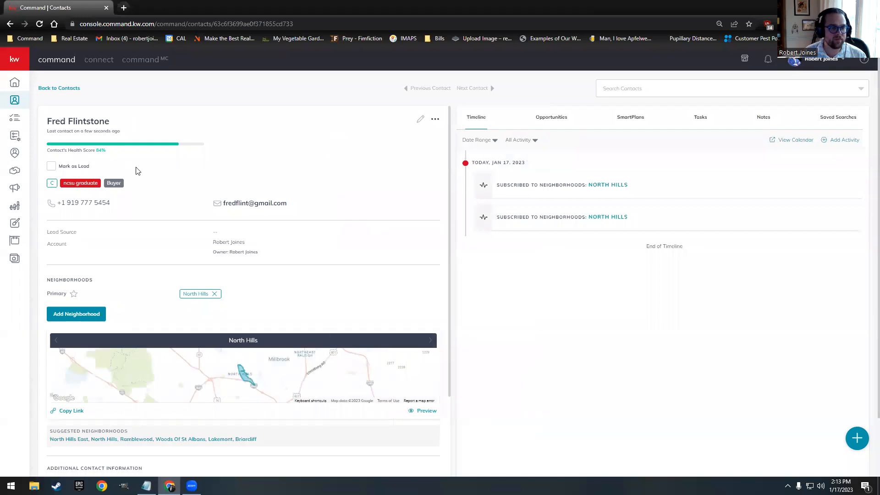
{"action": "scroll", "coordinate": [137, 171], "scroll_direction": "down", "scroll_amount": 5}
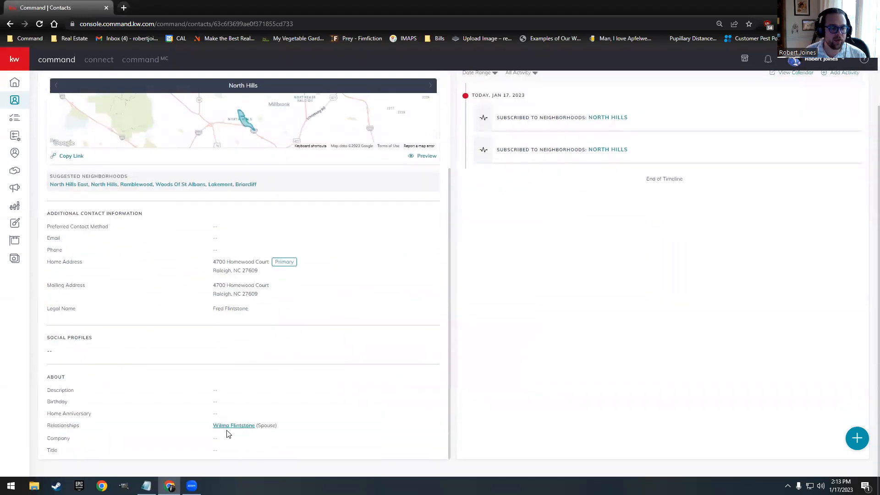
{"action": "left_click", "coordinate": [227, 429]}
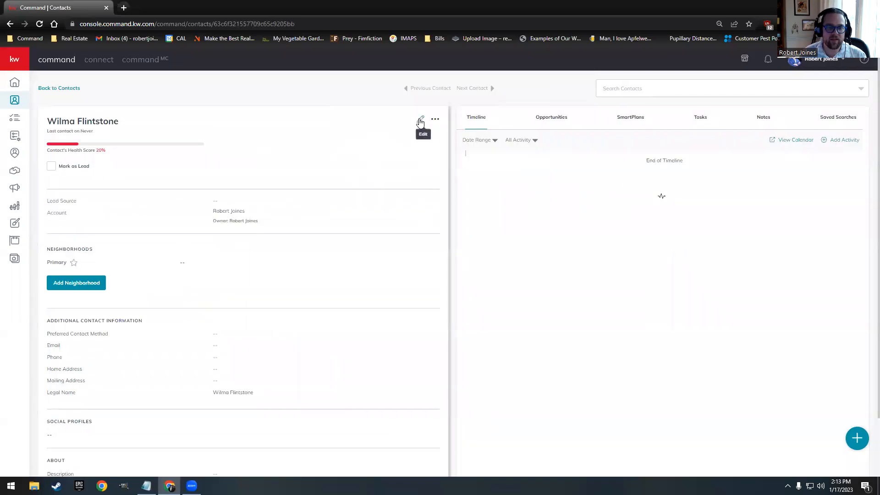
{"action": "left_click", "coordinate": [419, 122]}
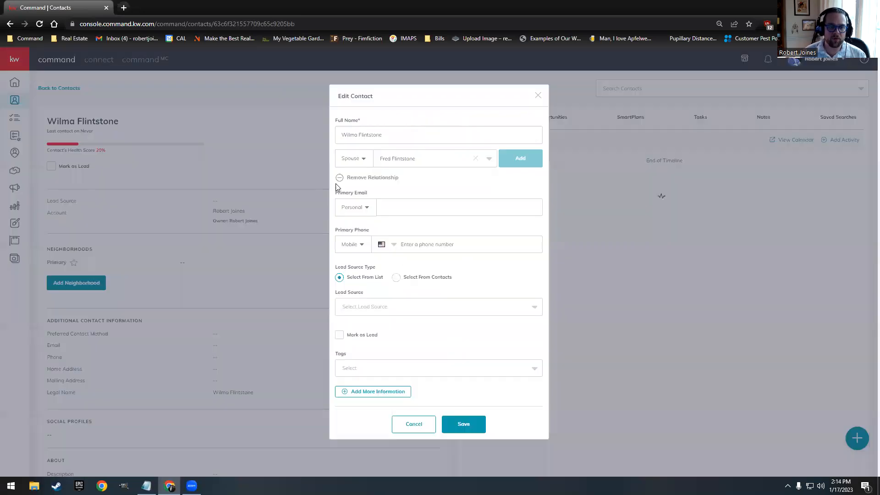
{"action": "left_click", "coordinate": [398, 207]}
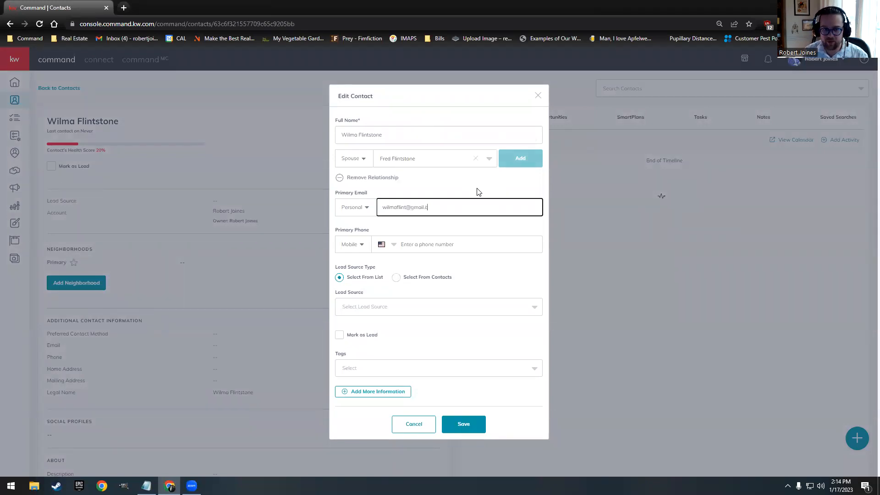
{"action": "left_click", "coordinate": [462, 419]}
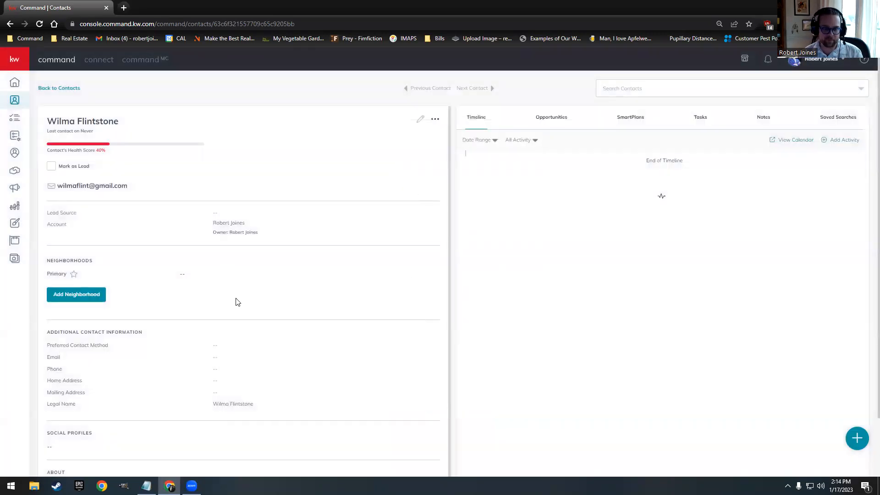
Step: Open the linked spouse's contact record from the Relationships section
{"action": "scroll", "coordinate": [222, 270], "scroll_direction": "down", "scroll_amount": 1}
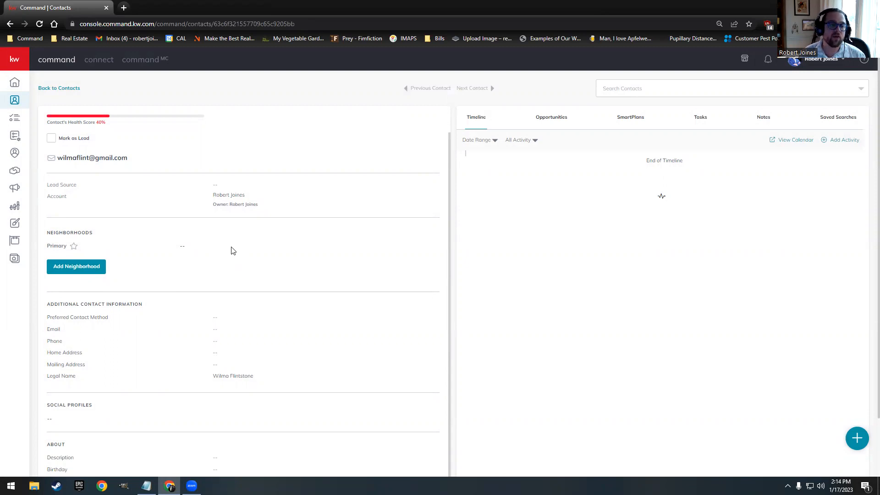
{"action": "scroll", "coordinate": [232, 252], "scroll_direction": "up", "scroll_amount": 1}
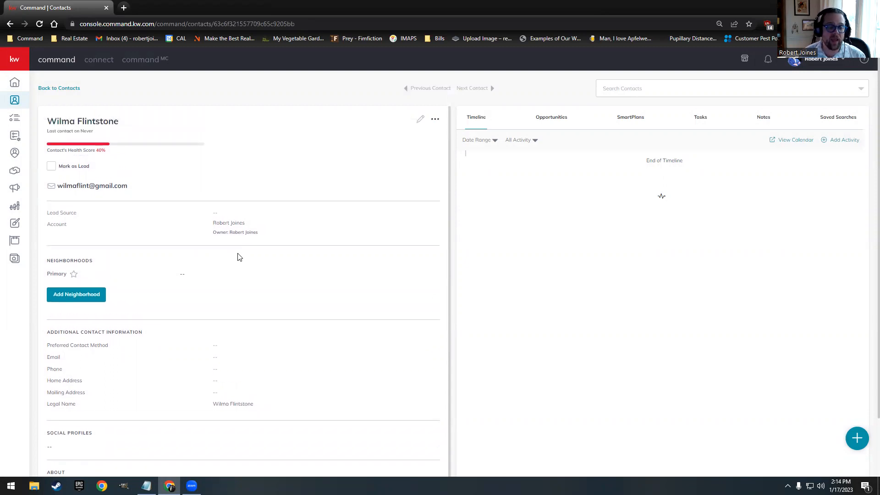
{"action": "scroll", "coordinate": [238, 255], "scroll_direction": "down", "scroll_amount": 1}
{"action": "scroll", "coordinate": [301, 273], "scroll_direction": "down", "scroll_amount": 2}
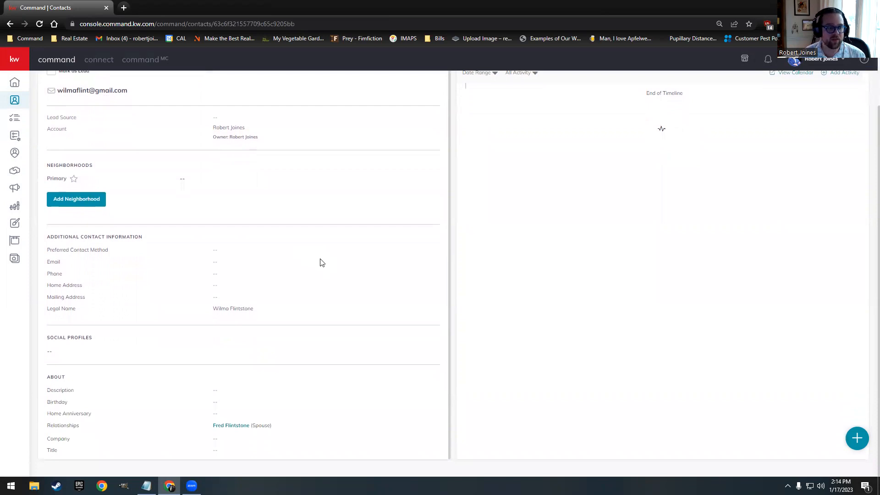
{"action": "scroll", "coordinate": [362, 348], "scroll_direction": "up", "scroll_amount": 1}
{"action": "scroll", "coordinate": [301, 356], "scroll_direction": "down", "scroll_amount": 1}
{"action": "left_click", "coordinate": [230, 425]}
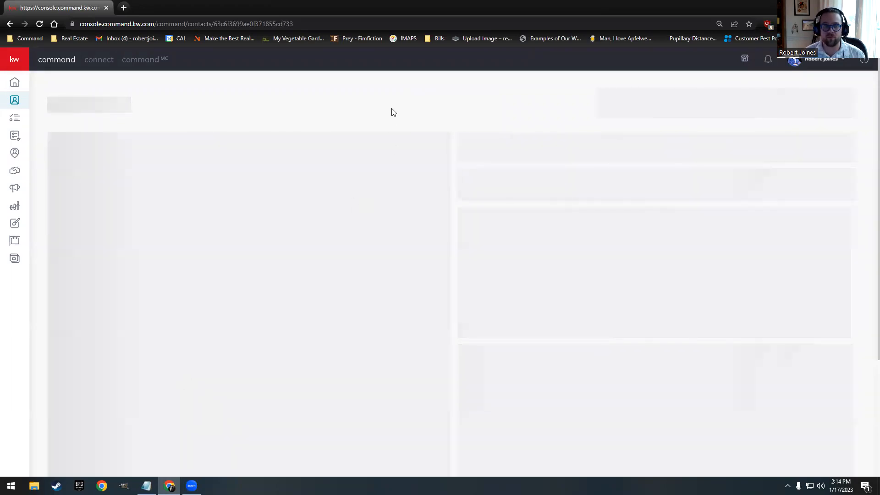
Step: Reload the spouse's contact page and start a new opportunity from the Opportunities tab
{"action": "left_click", "coordinate": [199, 23]}
{"action": "key", "text": "Return"}
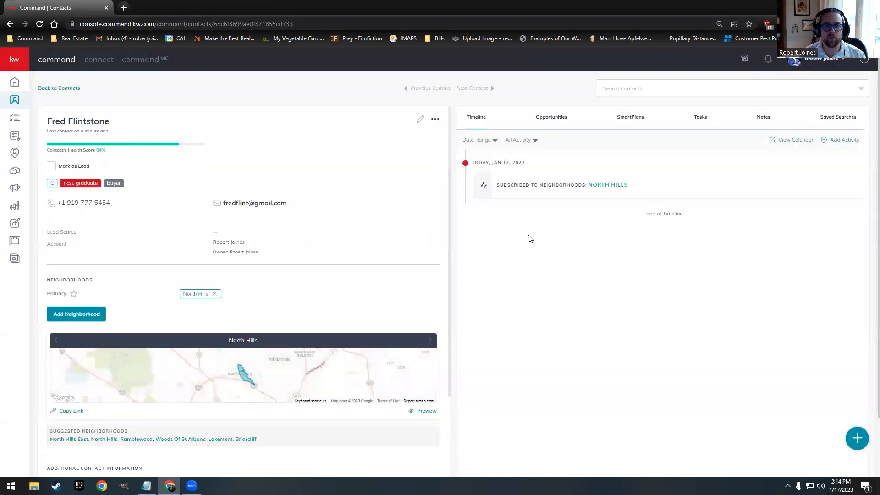
{"action": "left_click", "coordinate": [554, 121]}
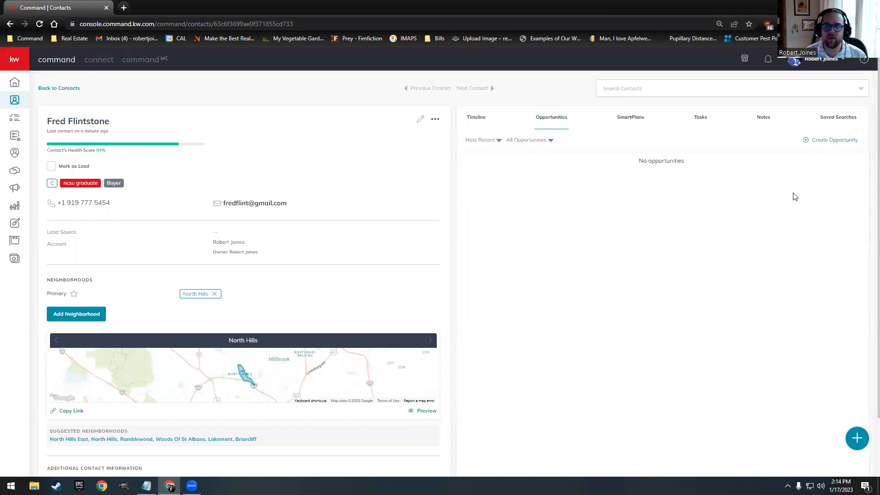
{"action": "left_click", "coordinate": [835, 142]}
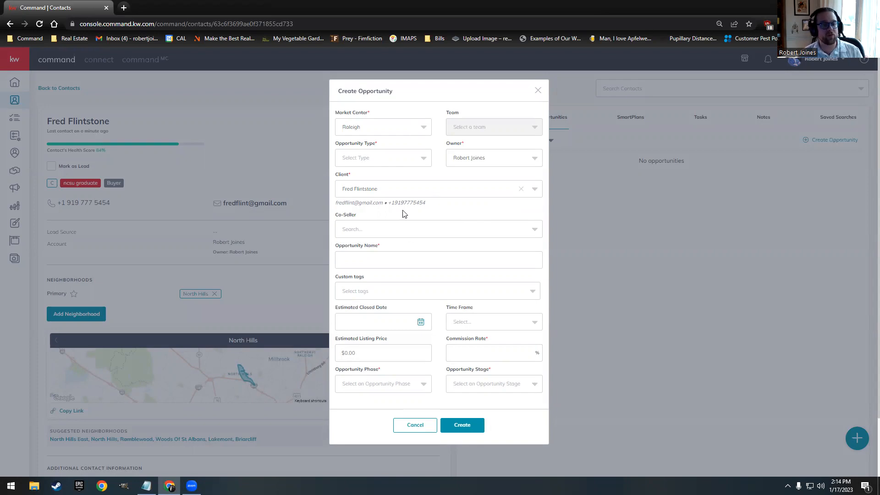
Step: Make the opportunity a Buyer type with the wife as co-buyer
{"action": "left_click", "coordinate": [385, 160]}
{"action": "left_click", "coordinate": [354, 199]}
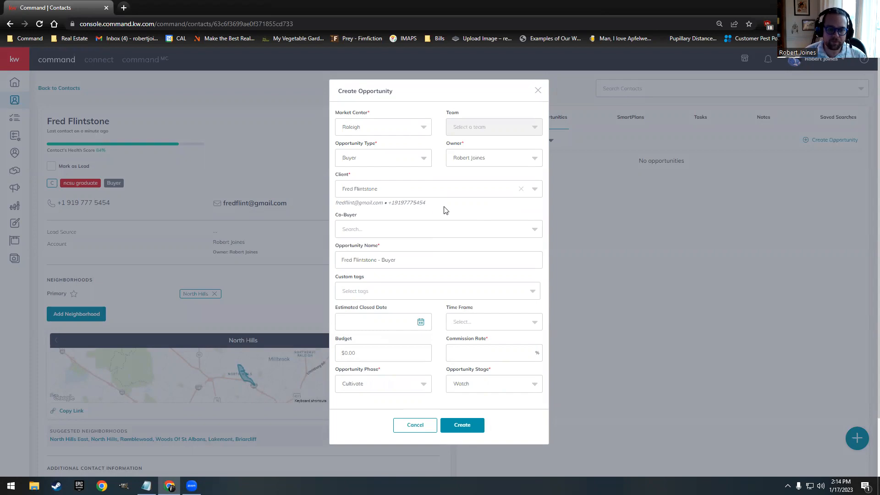
{"action": "left_click", "coordinate": [372, 231]}
{"action": "left_click", "coordinate": [368, 257]}
{"action": "scroll", "coordinate": [446, 213], "scroll_direction": "down", "scroll_amount": 1}
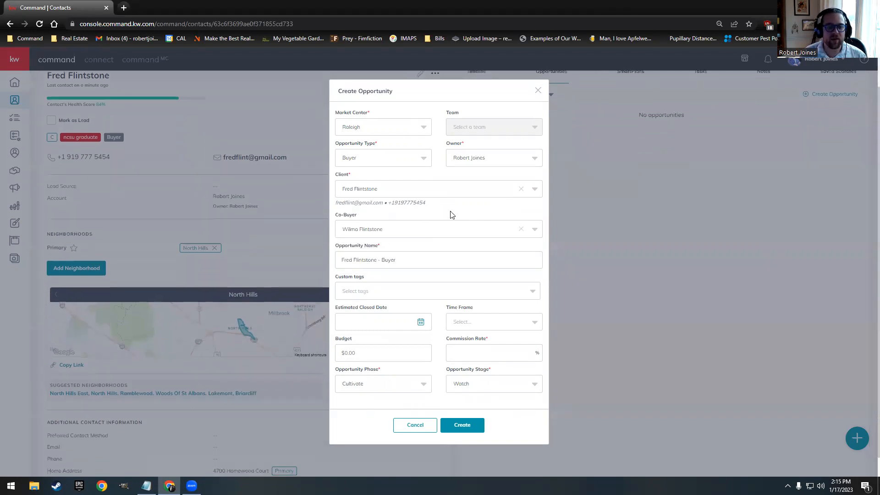
{"action": "scroll", "coordinate": [429, 267], "scroll_direction": "up", "scroll_amount": 1}
Step: Enter 2.4% commission and $400,000 budget, set Appointment phase and Scheduling stage, and create it
{"action": "left_click", "coordinate": [473, 351]}
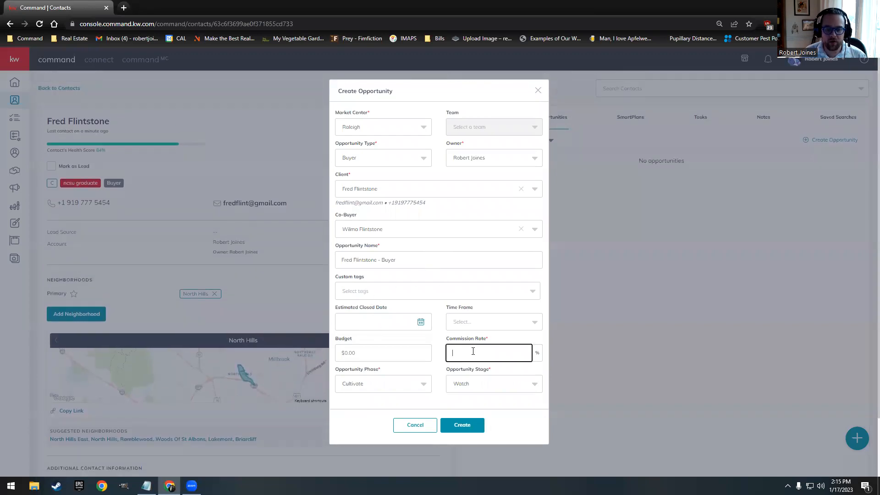
{"action": "left_click", "coordinate": [437, 340]}
{"action": "left_click", "coordinate": [375, 352]}
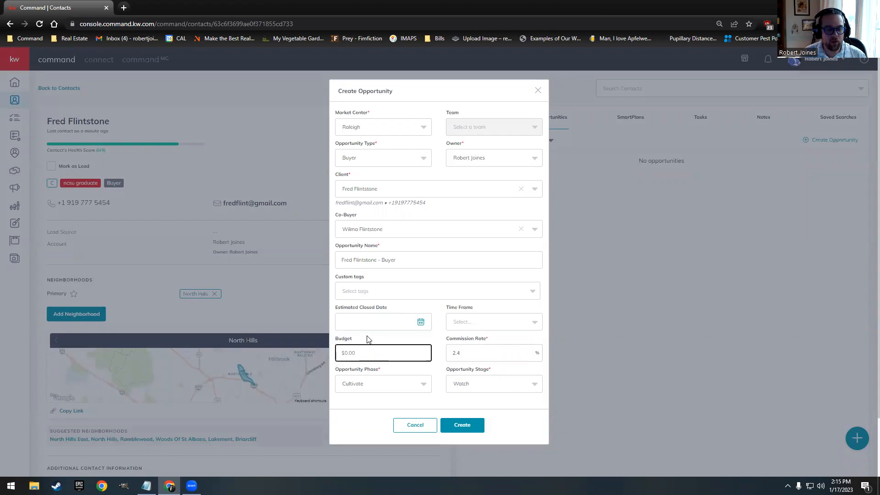
{"action": "type", "text": "400,0"}
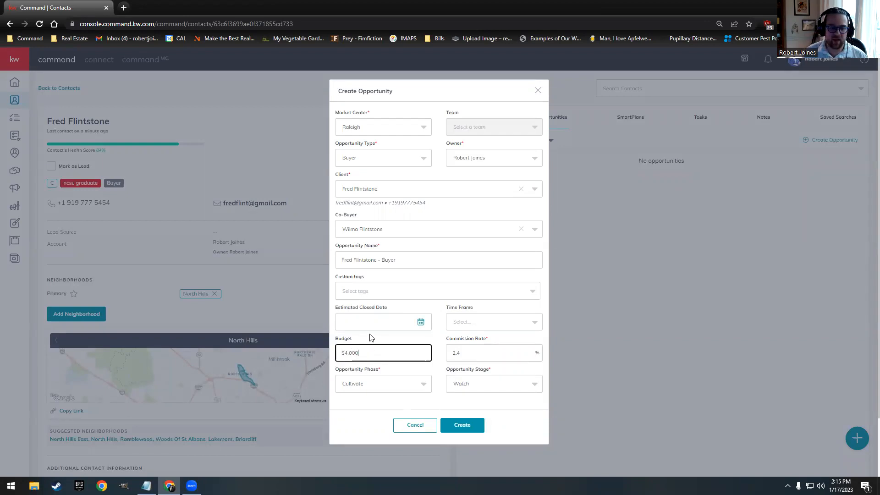
{"action": "type", "text": "00"}
{"action": "left_click", "coordinate": [437, 342]}
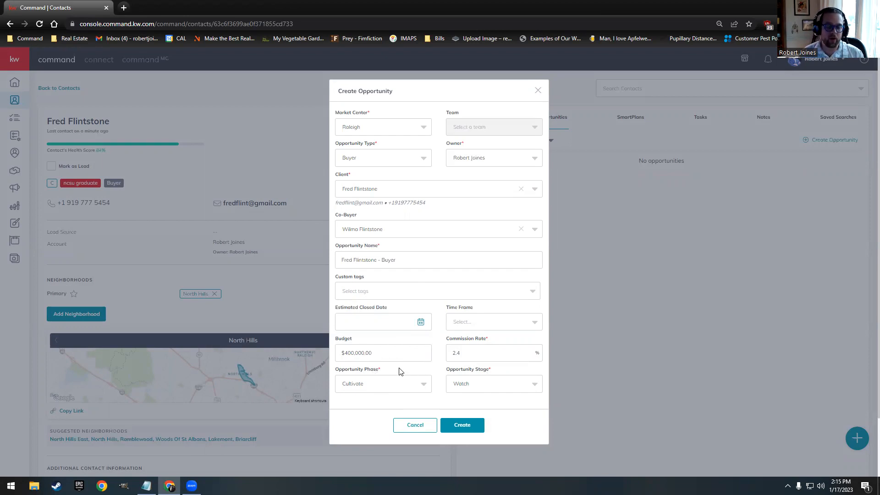
{"action": "left_click", "coordinate": [371, 387]}
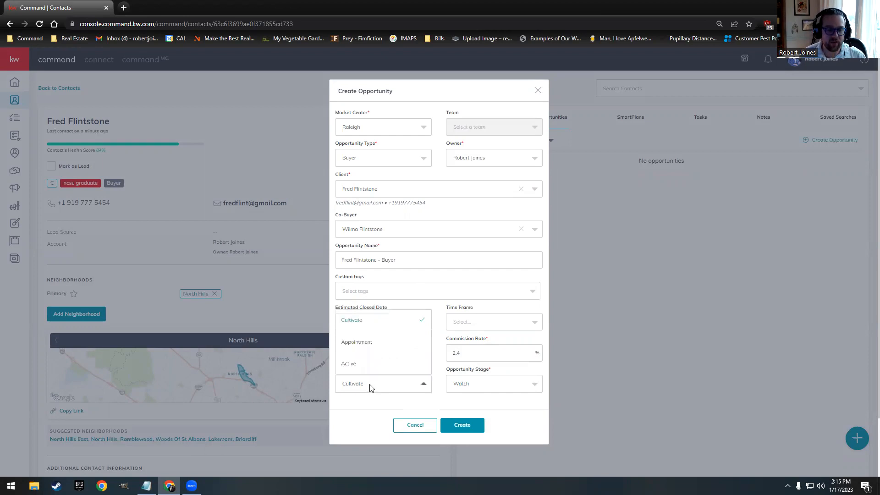
{"action": "left_click", "coordinate": [369, 345]}
{"action": "left_click", "coordinate": [489, 383]}
{"action": "left_click", "coordinate": [476, 323]}
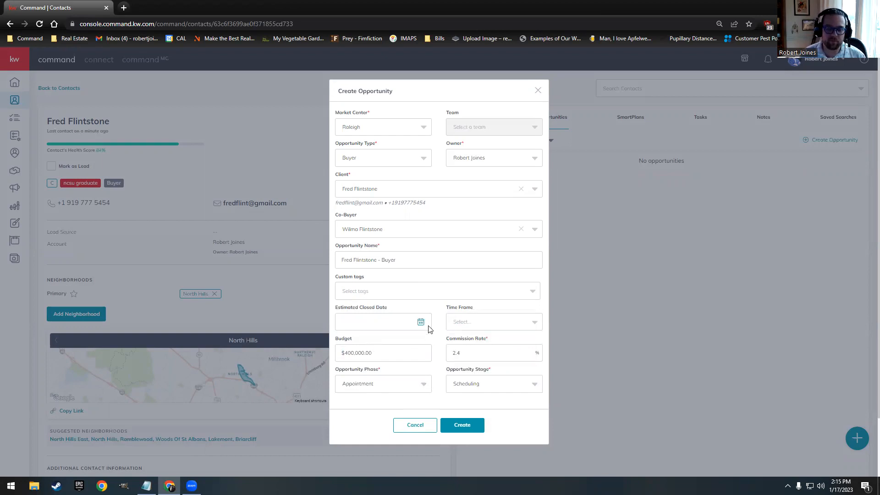
{"action": "left_click", "coordinate": [472, 425]}
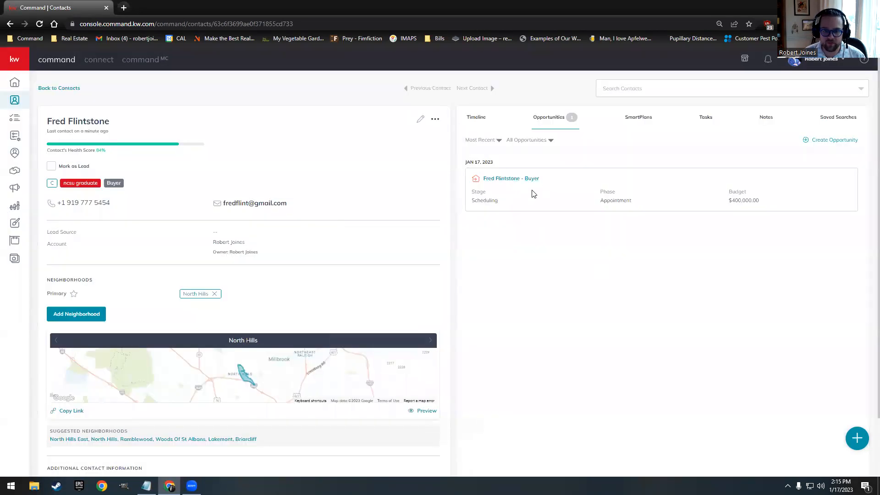
Step: Open the new Buyer opportunity and go to its Documents page
{"action": "left_click", "coordinate": [509, 179]}
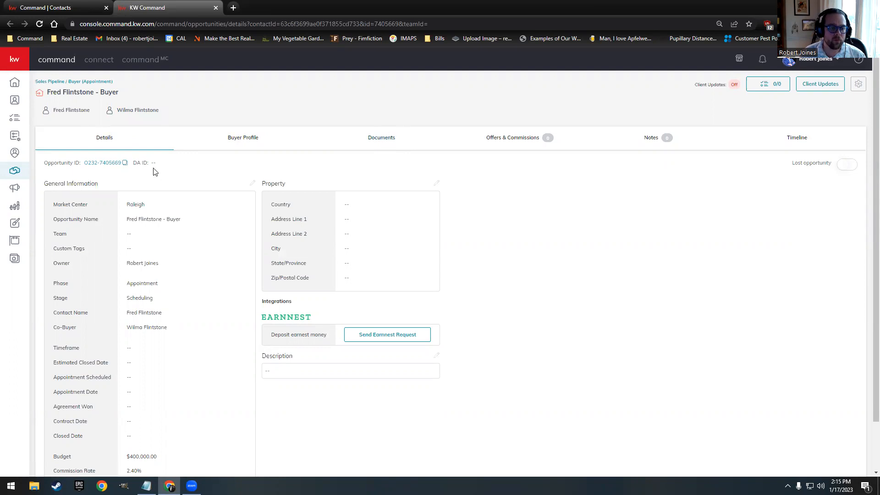
{"action": "left_click", "coordinate": [383, 138]}
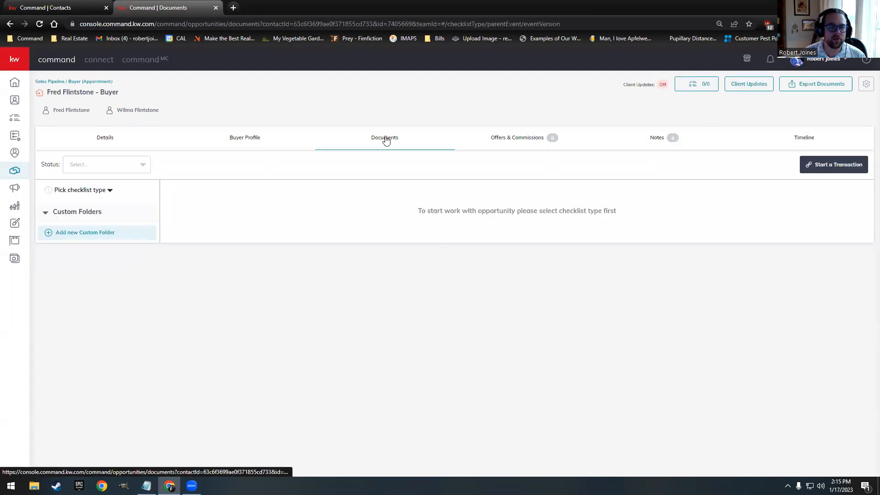
Step: Apply the Residential checklist, browse Under Contract and Closed, then return to Consultation documents
{"action": "left_click", "coordinate": [69, 191]}
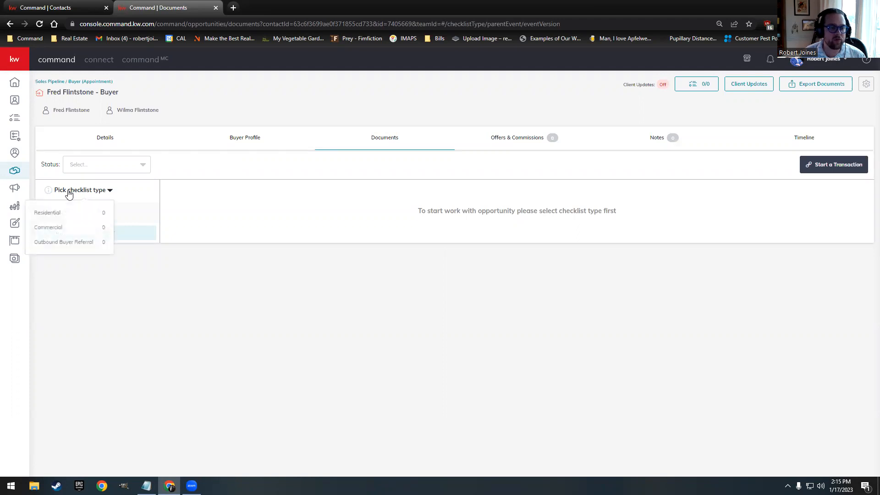
{"action": "left_click", "coordinate": [55, 217]}
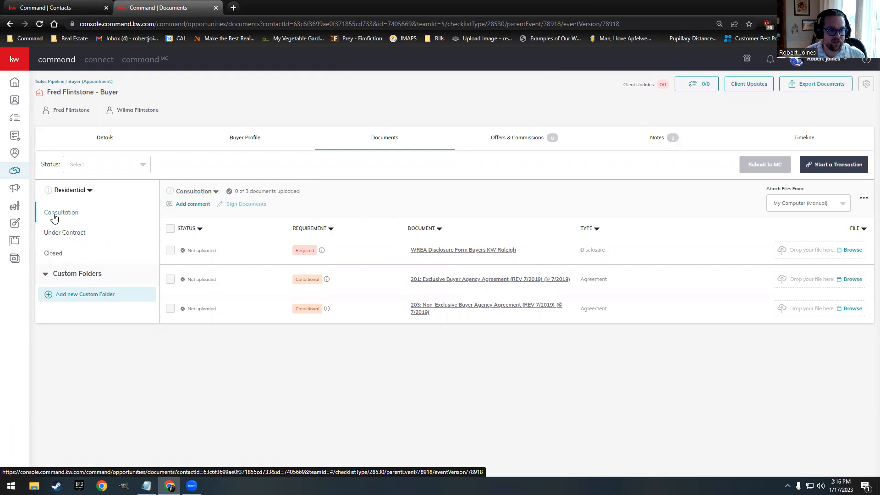
{"action": "left_click", "coordinate": [74, 233]}
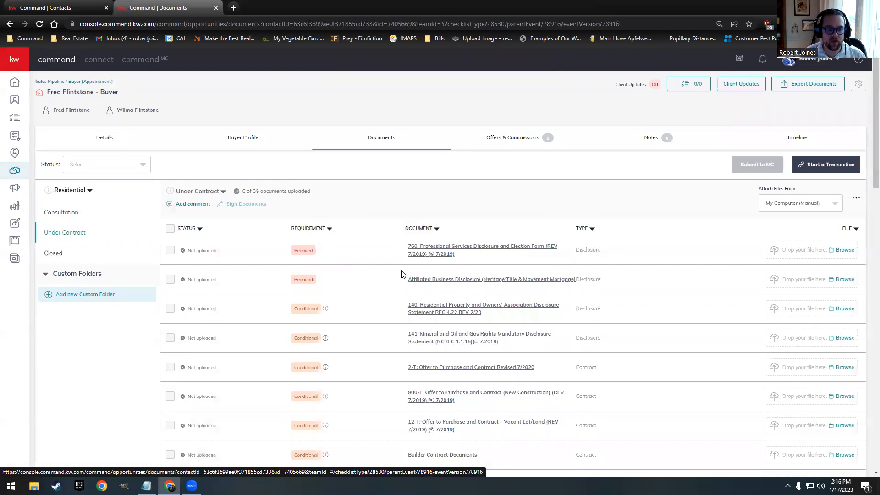
{"action": "scroll", "coordinate": [458, 286], "scroll_direction": "down", "scroll_amount": 6}
{"action": "scroll", "coordinate": [514, 286], "scroll_direction": "down", "scroll_amount": 15}
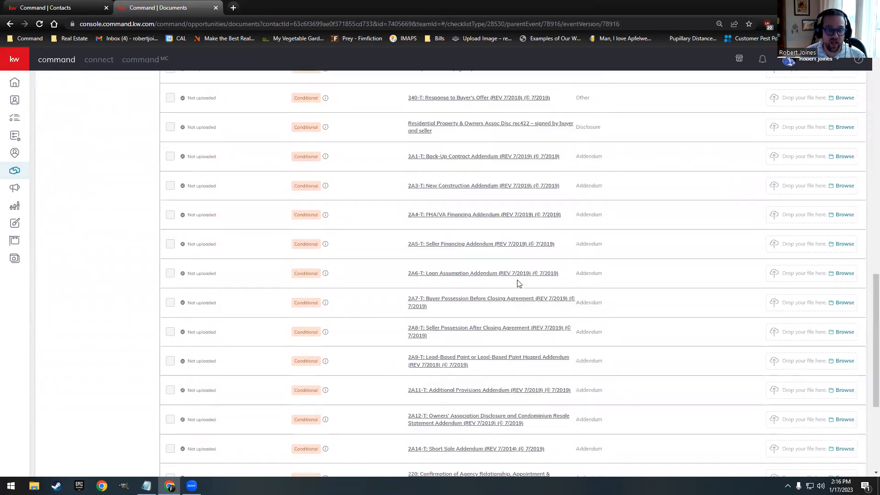
{"action": "scroll", "coordinate": [522, 298], "scroll_direction": "up", "scroll_amount": 15}
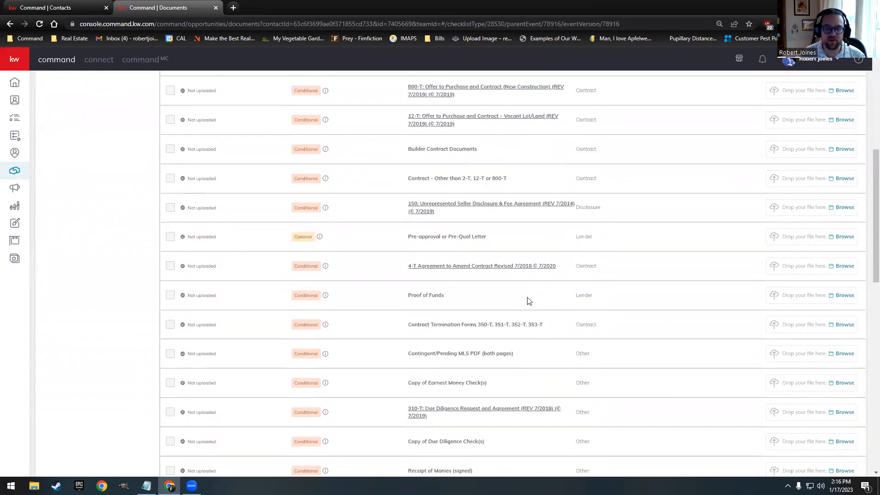
{"action": "scroll", "coordinate": [533, 303], "scroll_direction": "down", "scroll_amount": 1}
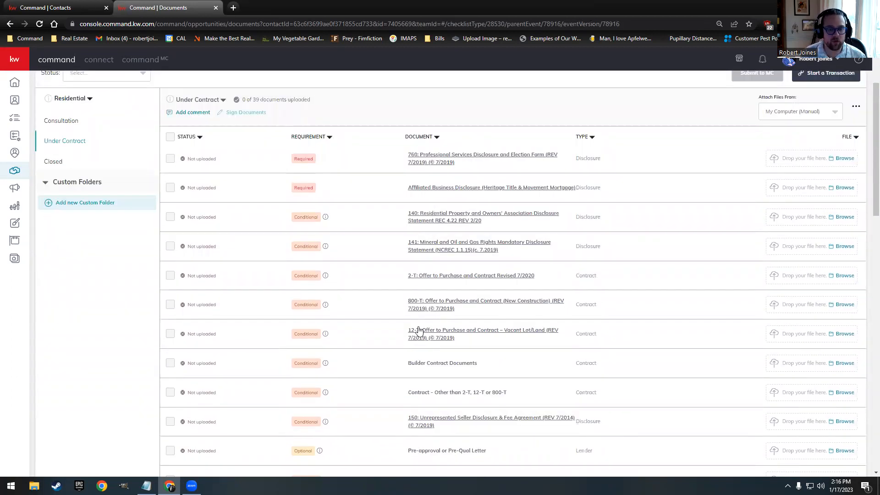
{"action": "scroll", "coordinate": [338, 300], "scroll_direction": "up", "scroll_amount": 2}
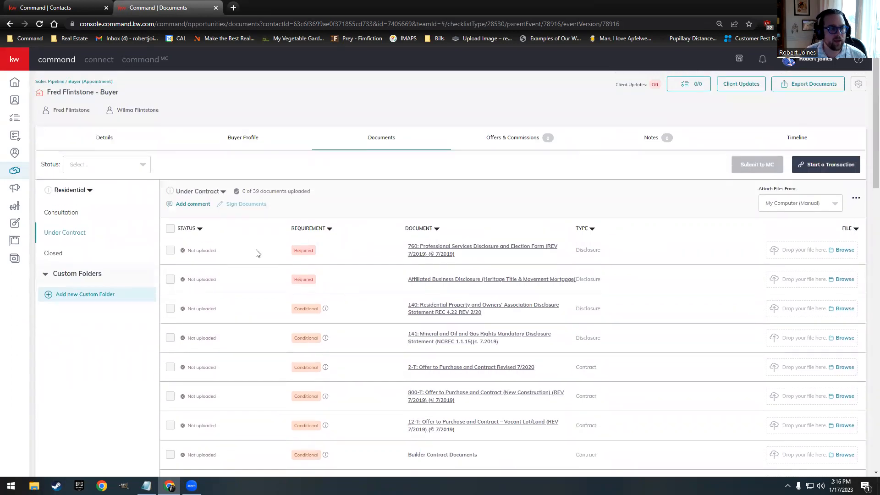
{"action": "left_click", "coordinate": [96, 254]}
{"action": "scroll", "coordinate": [393, 287], "scroll_direction": "down", "scroll_amount": 1}
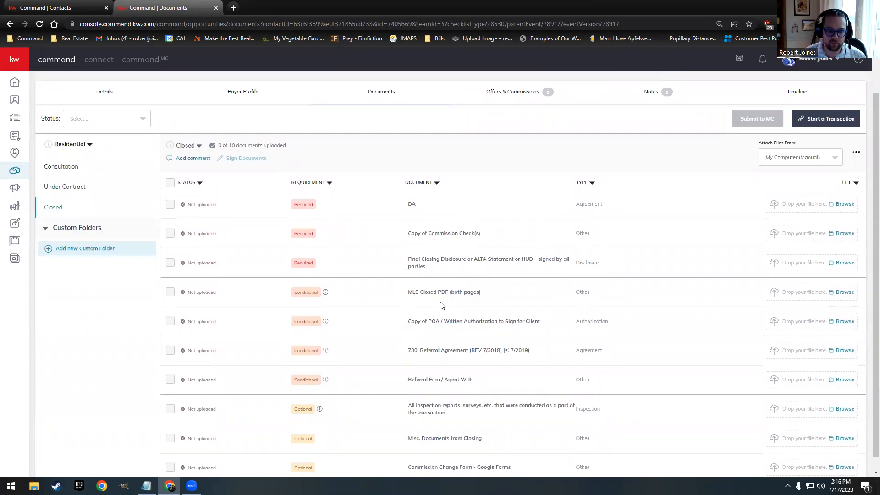
{"action": "left_click", "coordinate": [69, 168]}
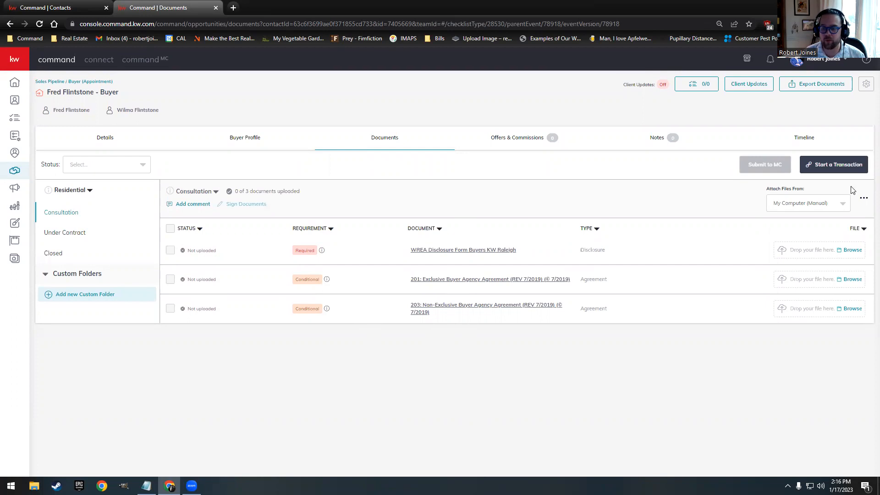
{"action": "left_click", "coordinate": [848, 168]}
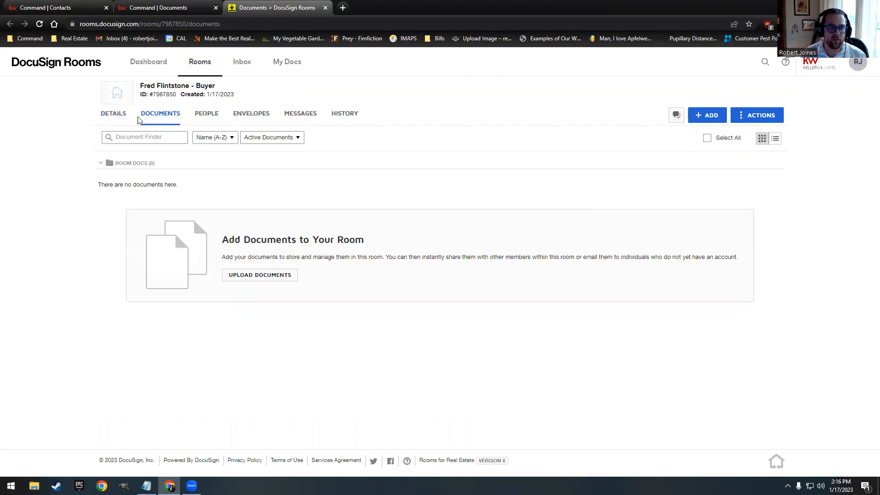
{"action": "left_click", "coordinate": [114, 115]}
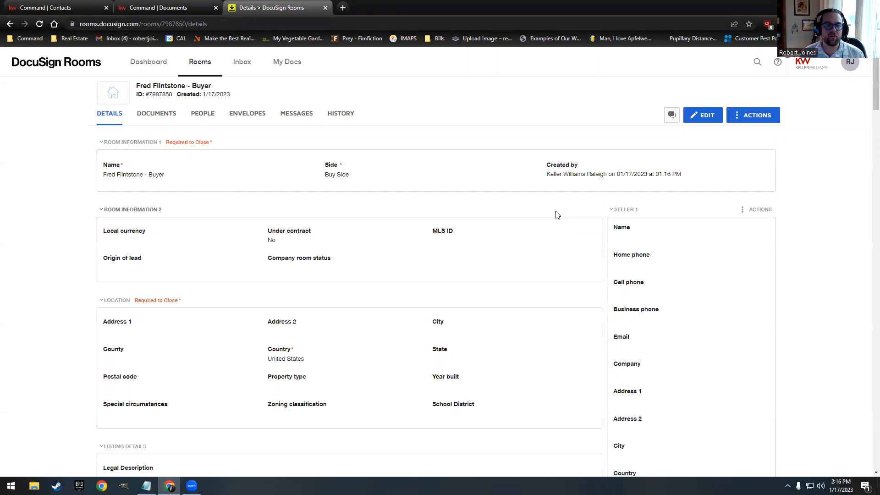
{"action": "scroll", "coordinate": [692, 219], "scroll_direction": "down", "scroll_amount": 4}
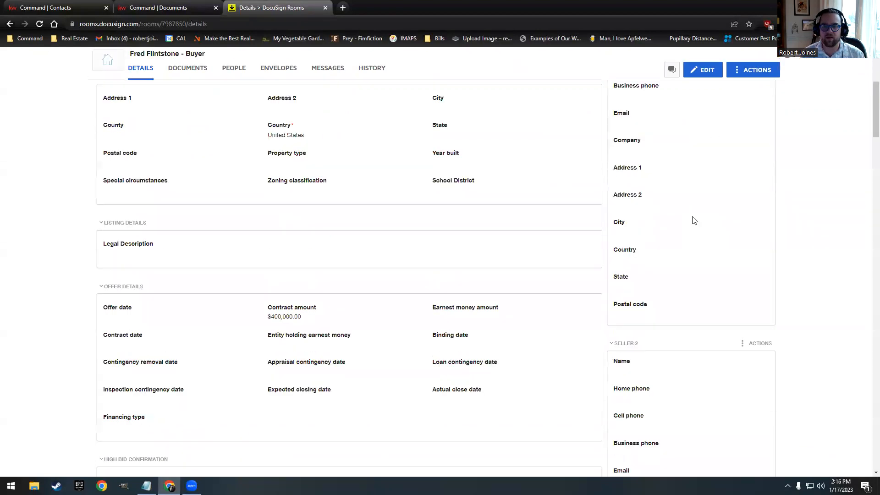
{"action": "scroll", "coordinate": [647, 161], "scroll_direction": "up", "scroll_amount": 4}
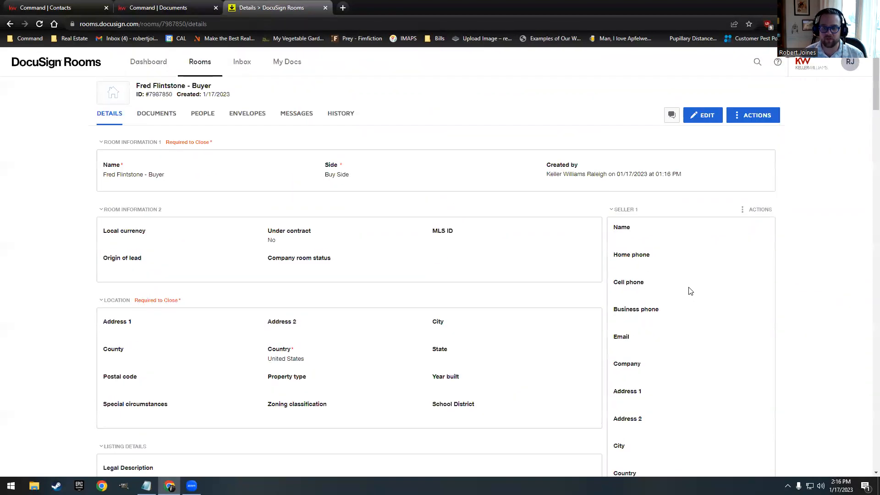
{"action": "scroll", "coordinate": [687, 258], "scroll_direction": "down", "scroll_amount": 20}
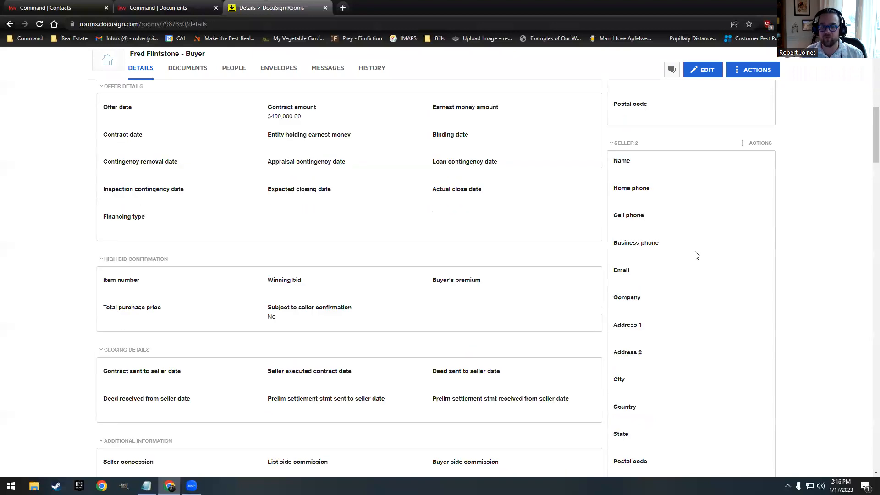
{"action": "scroll", "coordinate": [694, 254], "scroll_direction": "down", "scroll_amount": 11}
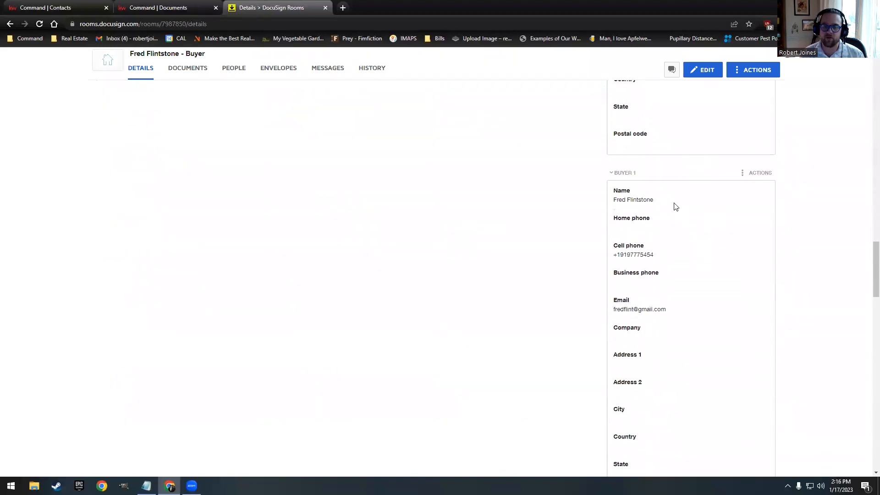
{"action": "scroll", "coordinate": [642, 308], "scroll_direction": "down", "scroll_amount": 7}
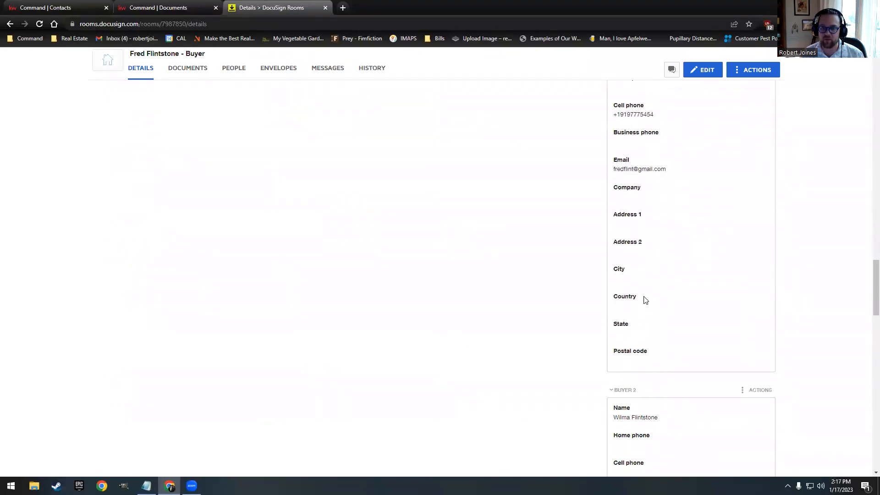
{"action": "scroll", "coordinate": [644, 267], "scroll_direction": "down", "scroll_amount": 2}
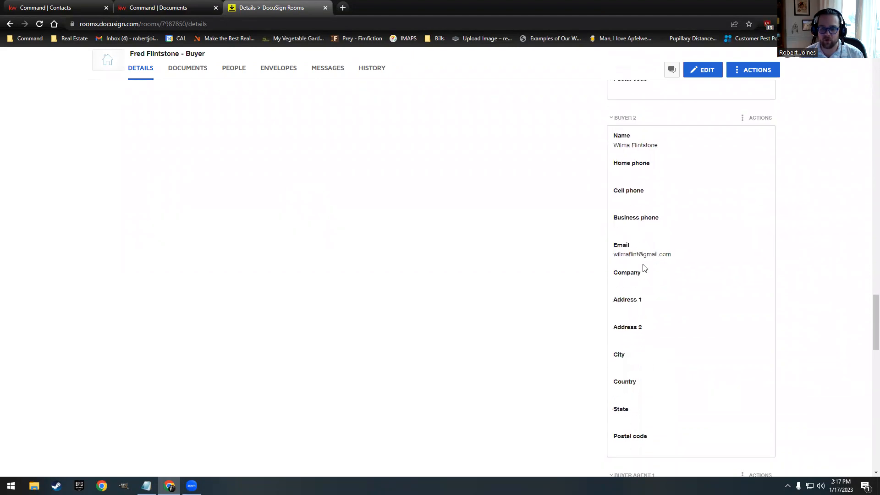
{"action": "scroll", "coordinate": [644, 268], "scroll_direction": "down", "scroll_amount": 4}
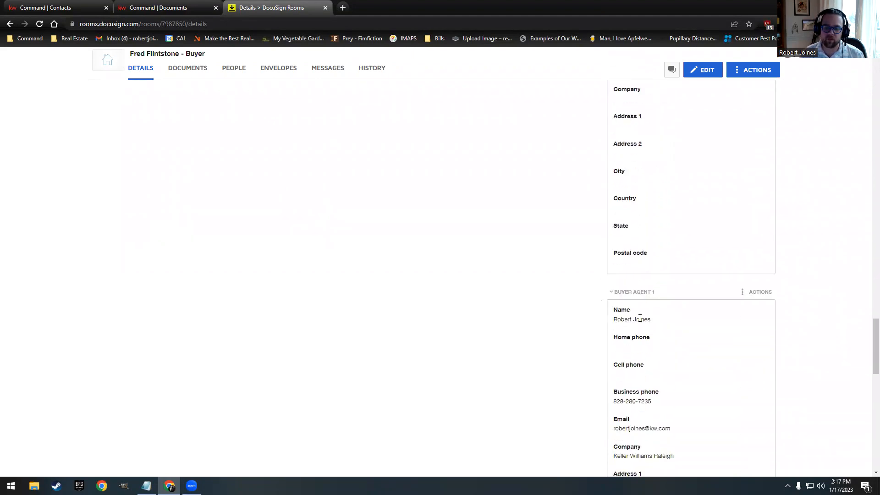
{"action": "scroll", "coordinate": [642, 323], "scroll_direction": "down", "scroll_amount": 3}
{"action": "left_click_drag", "start_coordinate": [874, 345], "coordinate": [866, 62]}
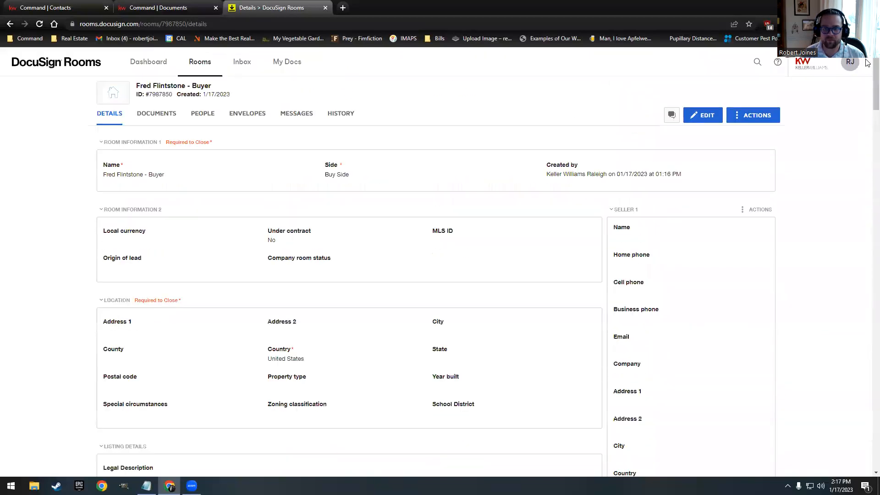
Step: Add the 2-T Offer, 201 Buyer Agency and 261 disclosure forms from the Residential Buyer Form Packet
{"action": "left_click", "coordinate": [158, 114]}
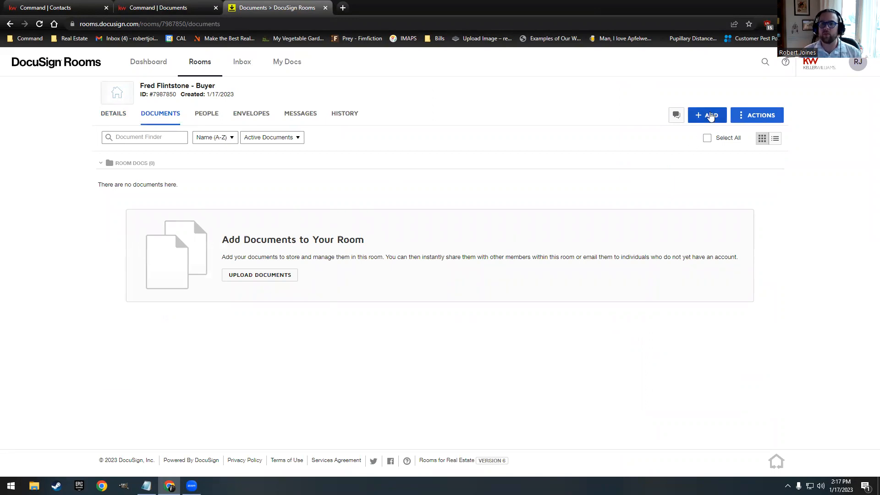
{"action": "left_click", "coordinate": [712, 120]}
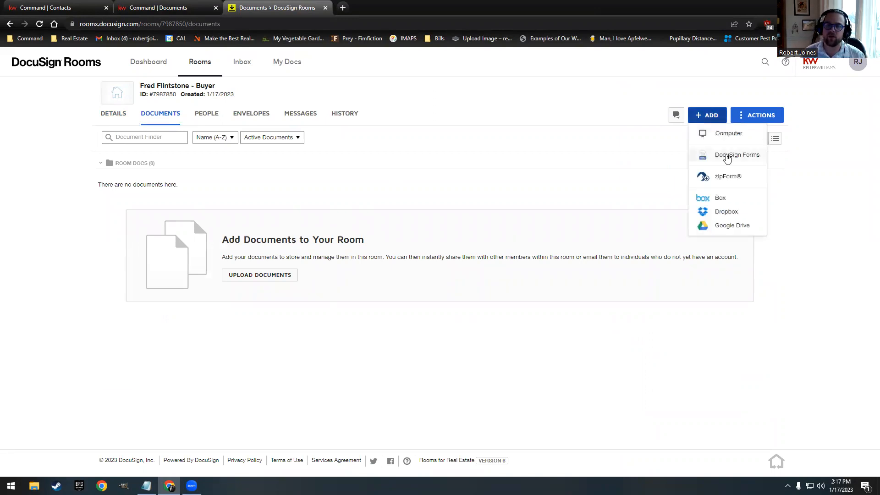
{"action": "left_click", "coordinate": [727, 156]}
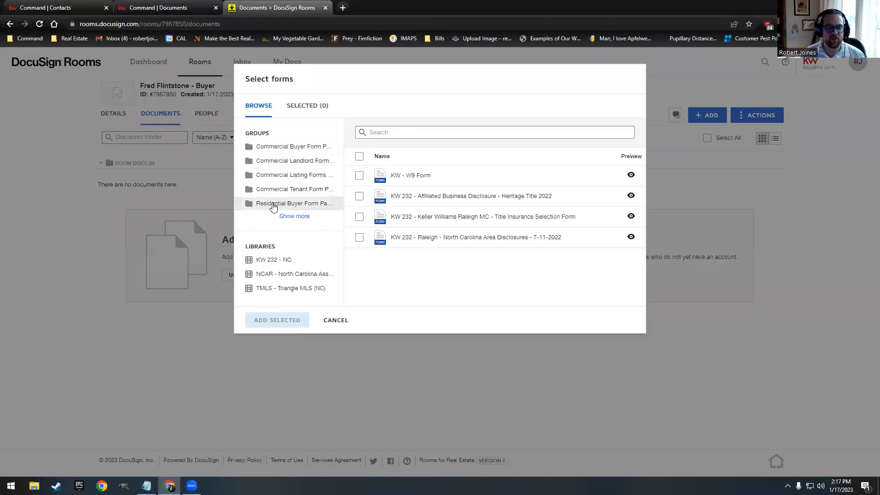
{"action": "left_click", "coordinate": [273, 205]}
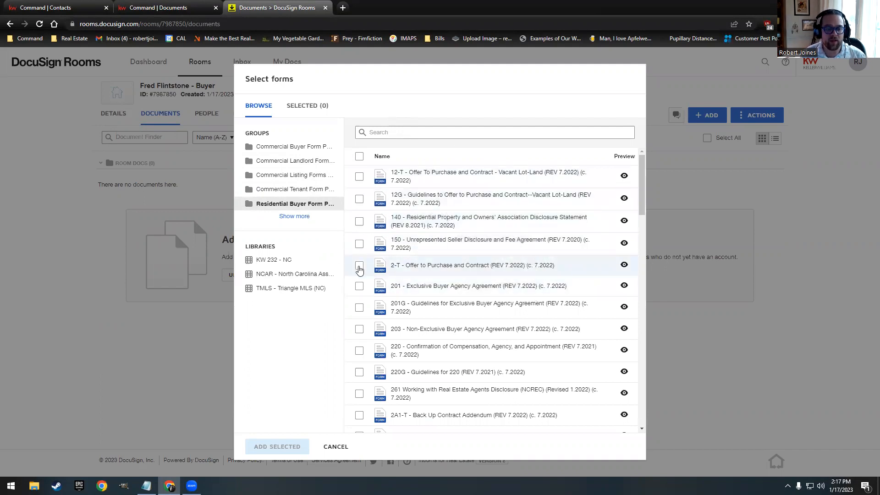
{"action": "left_click", "coordinate": [359, 268]}
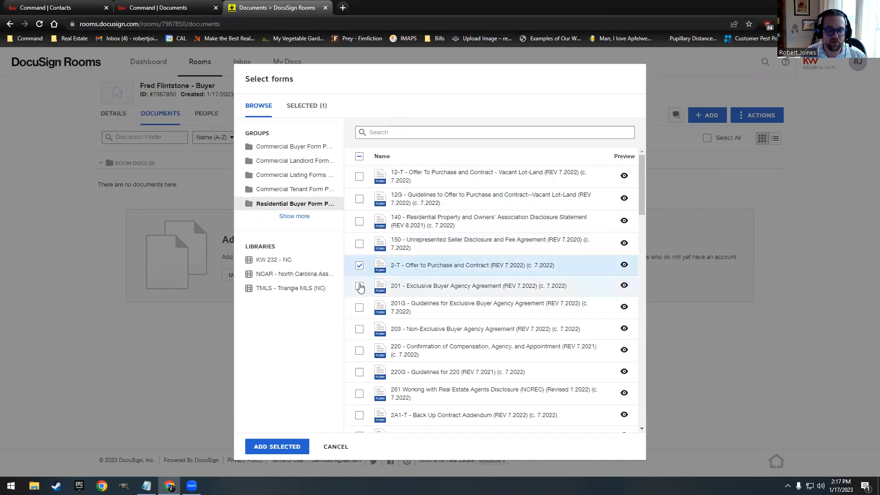
{"action": "left_click", "coordinate": [359, 287]}
{"action": "scroll", "coordinate": [461, 257], "scroll_direction": "down", "scroll_amount": 1}
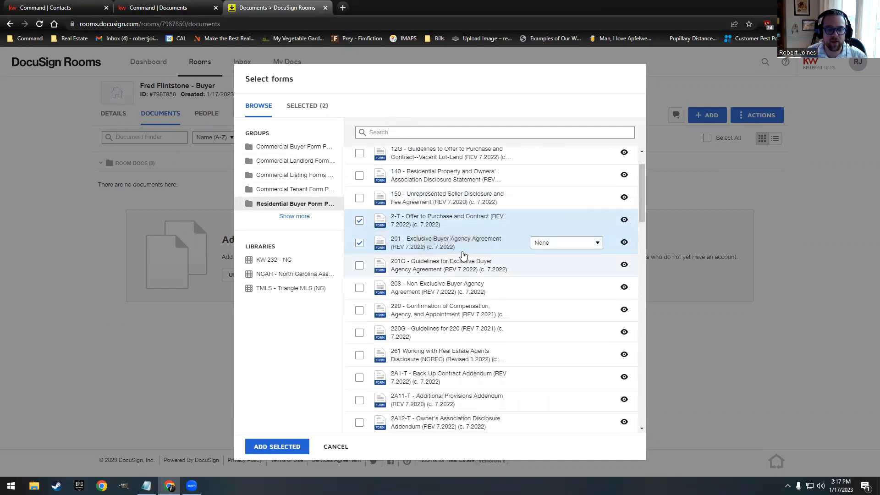
{"action": "scroll", "coordinate": [463, 254], "scroll_direction": "down", "scroll_amount": 1}
{"action": "left_click", "coordinate": [359, 309]}
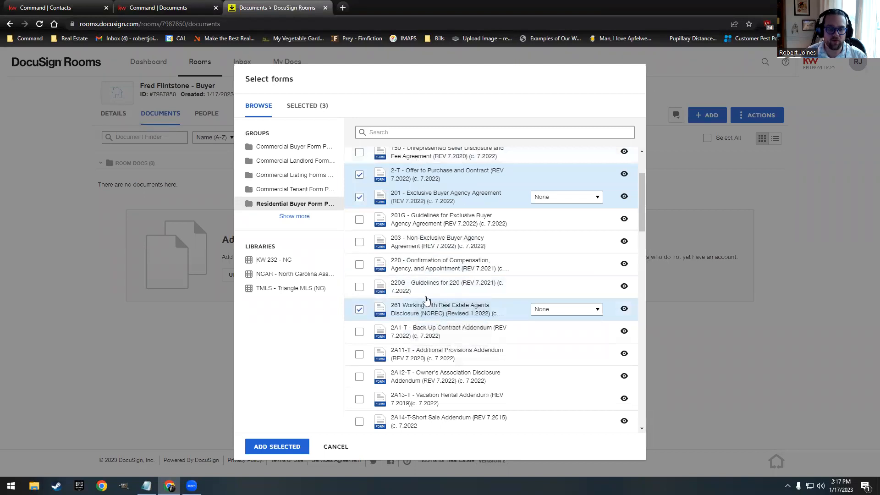
{"action": "left_click", "coordinate": [288, 445]}
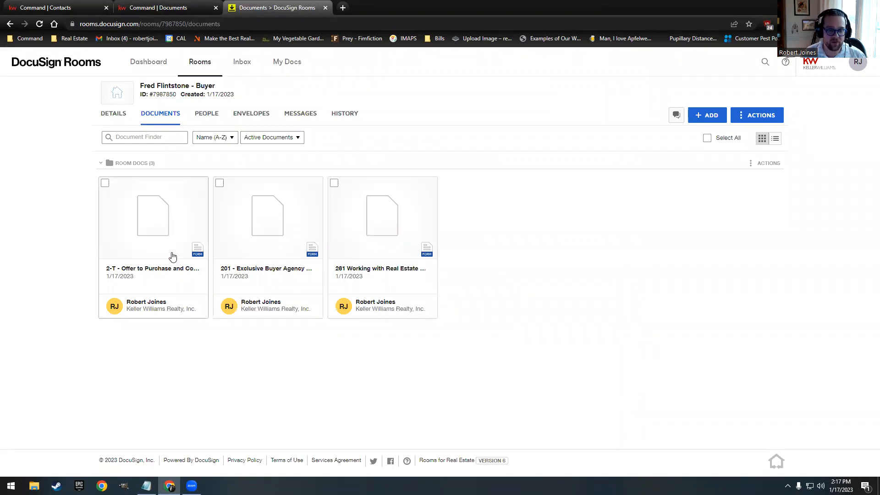
Step: Check Buyer, Dual and Designated Dual Agency on the 261 form, enter the license number, and save
{"action": "left_click", "coordinate": [397, 221]}
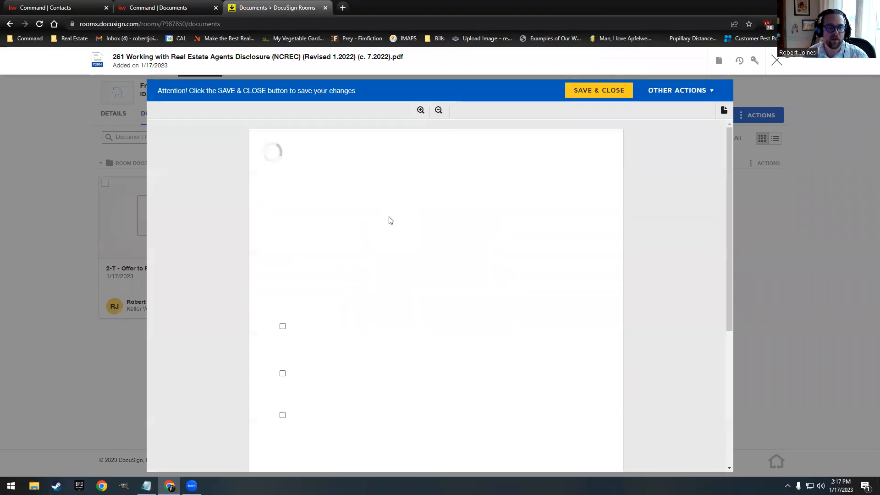
{"action": "scroll", "coordinate": [402, 265], "scroll_direction": "down", "scroll_amount": 4}
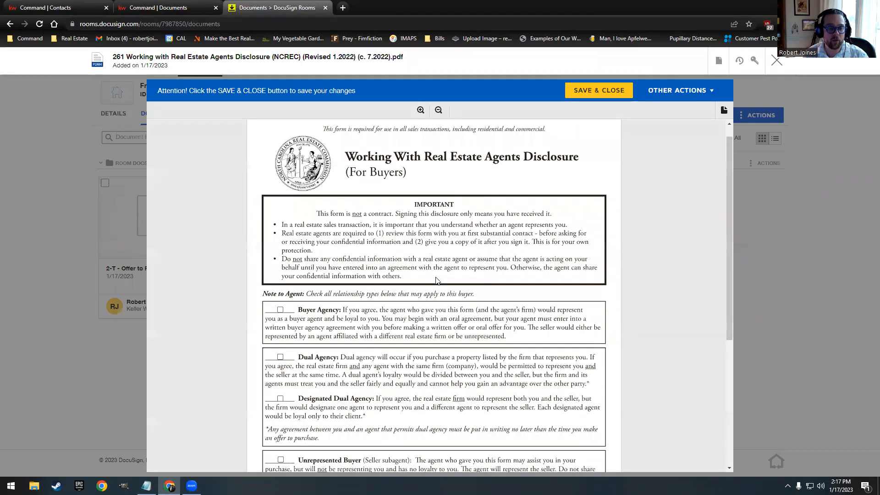
{"action": "left_click", "coordinate": [280, 234]}
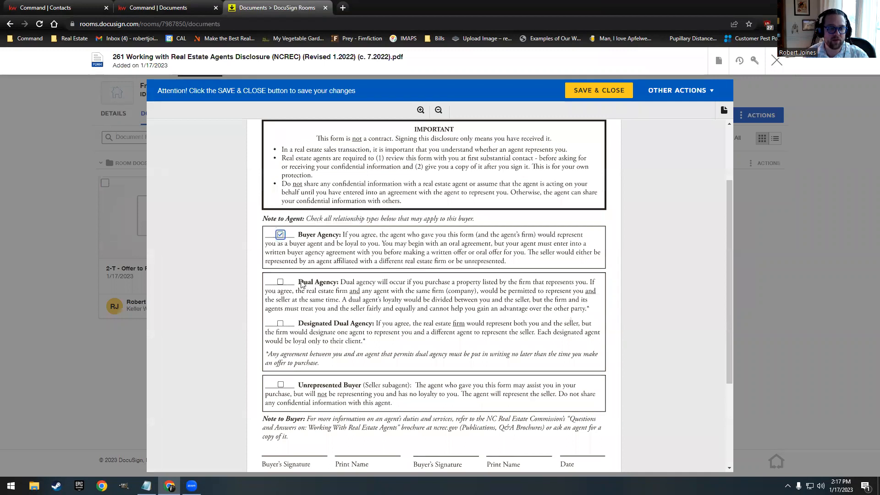
{"action": "left_click", "coordinate": [280, 282]}
{"action": "left_click", "coordinate": [281, 323]}
{"action": "scroll", "coordinate": [407, 257], "scroll_direction": "down", "scroll_amount": 2}
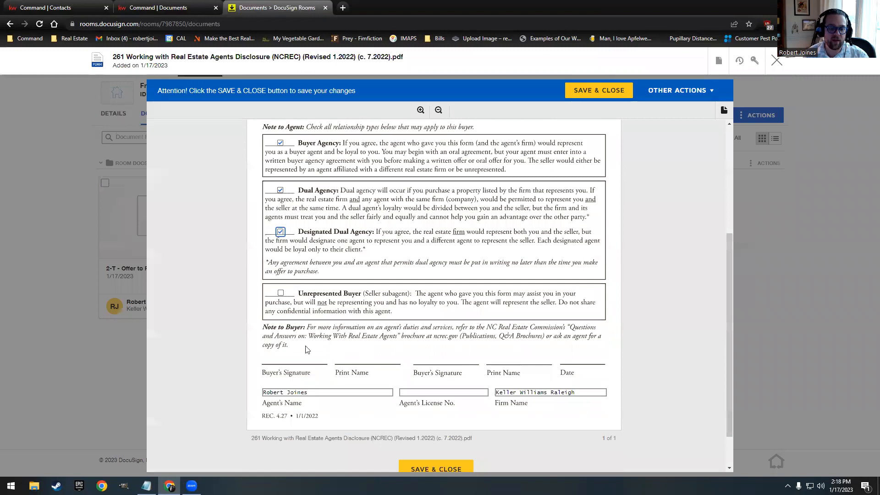
{"action": "scroll", "coordinate": [397, 343], "scroll_direction": "down", "scroll_amount": 1}
{"action": "left_click", "coordinate": [409, 347]}
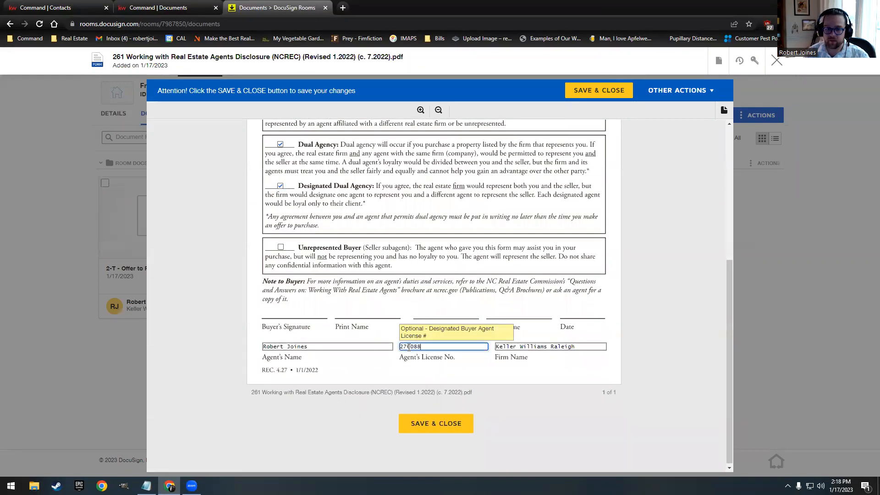
{"action": "left_click", "coordinate": [433, 423]}
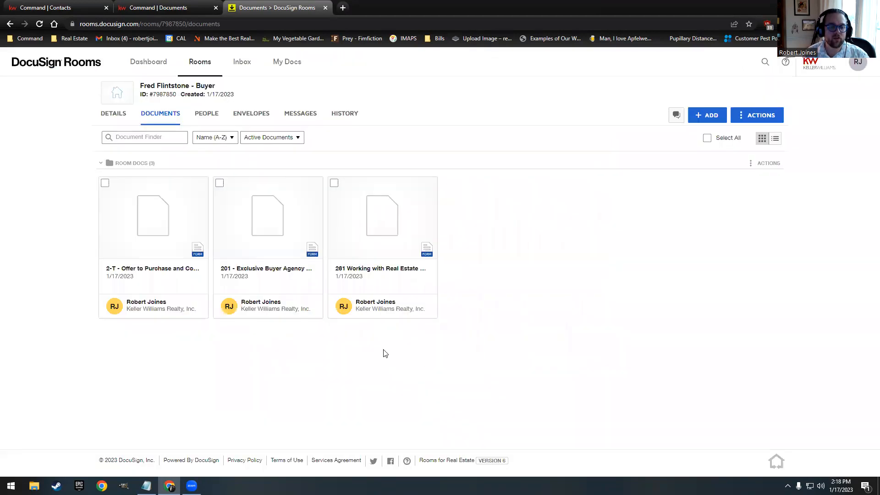
Step: Apply saved form template 9 to the 201 Exclusive Buyer Agency Agreement and reopen it
{"action": "left_click", "coordinate": [272, 224]}
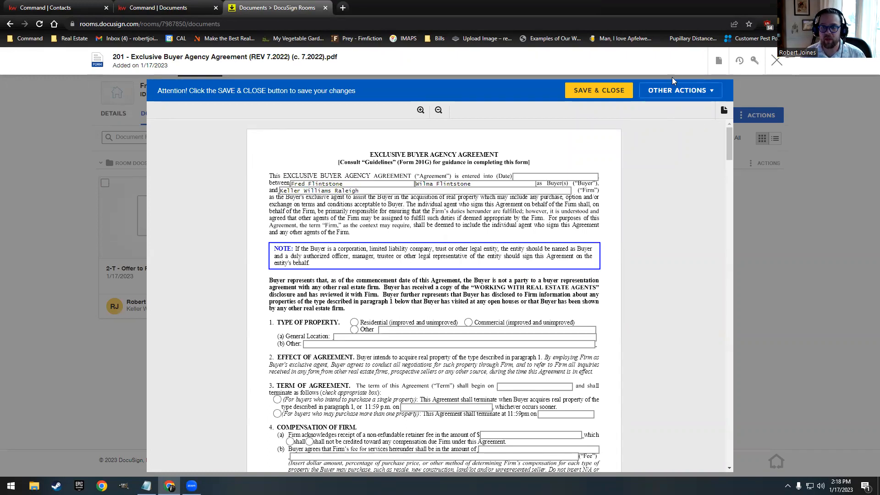
{"action": "left_click", "coordinate": [777, 62]}
{"action": "right_click", "coordinate": [266, 206]}
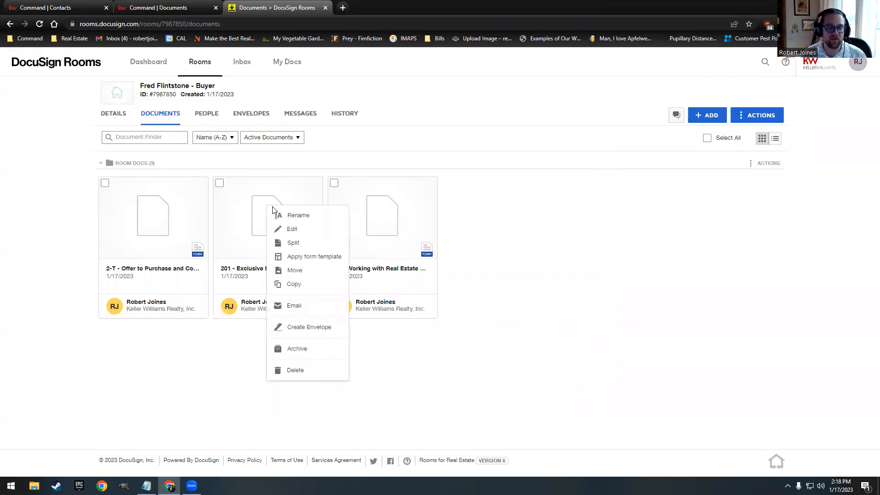
{"action": "left_click", "coordinate": [306, 257]}
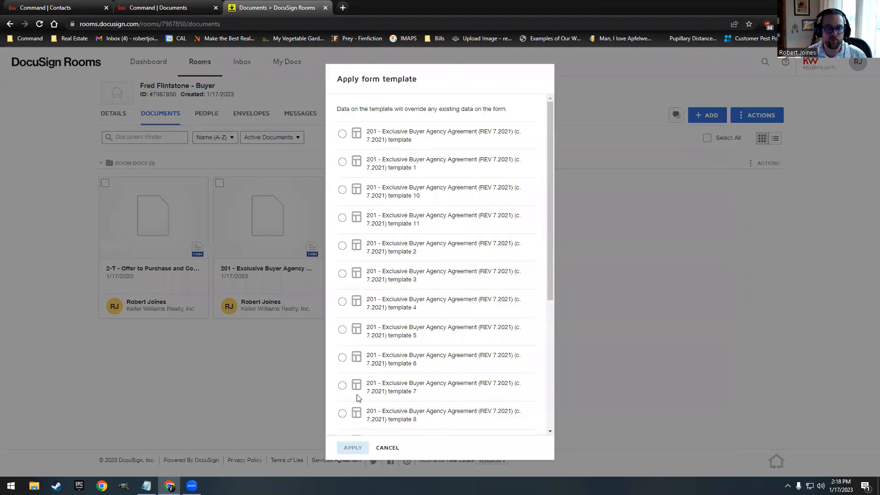
{"action": "scroll", "coordinate": [357, 394], "scroll_direction": "down", "scroll_amount": 1}
{"action": "left_click", "coordinate": [343, 395]}
{"action": "left_click", "coordinate": [353, 441]}
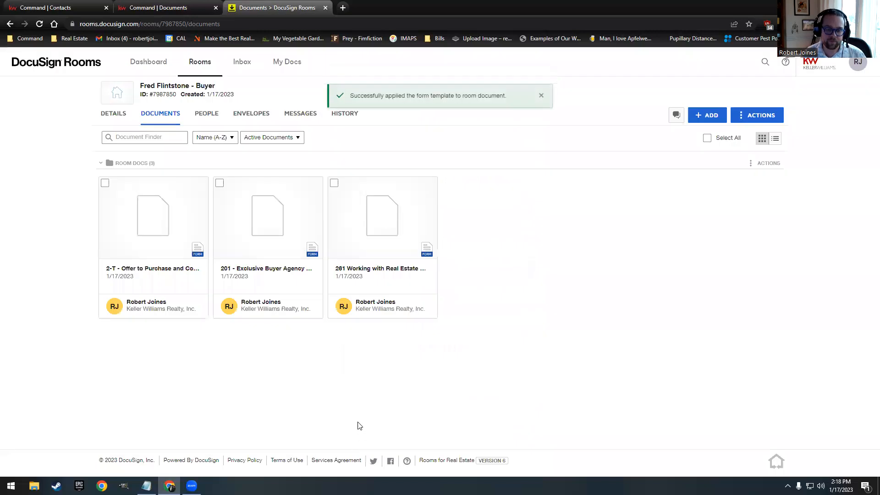
{"action": "left_click", "coordinate": [270, 213]}
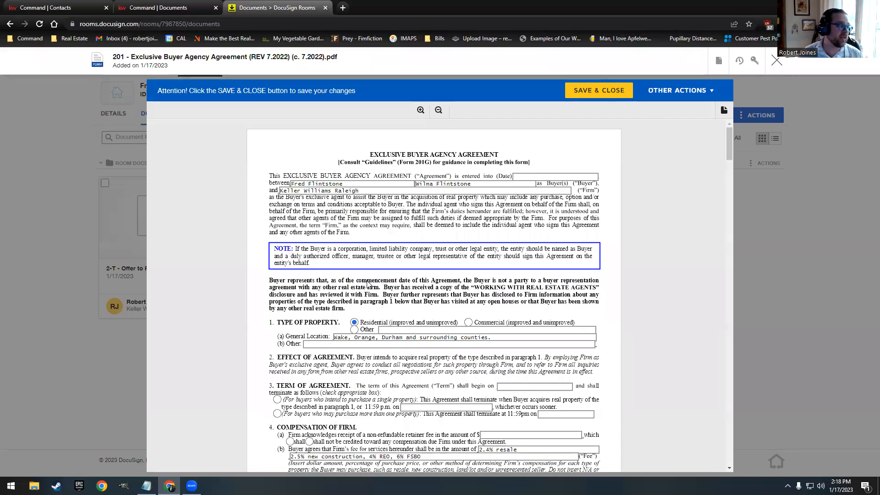
Step: Enter the 201 term 1/17/2023 to 1/17/2024, choose single-property termination, and save
{"action": "scroll", "coordinate": [422, 251], "scroll_direction": "down", "scroll_amount": 2}
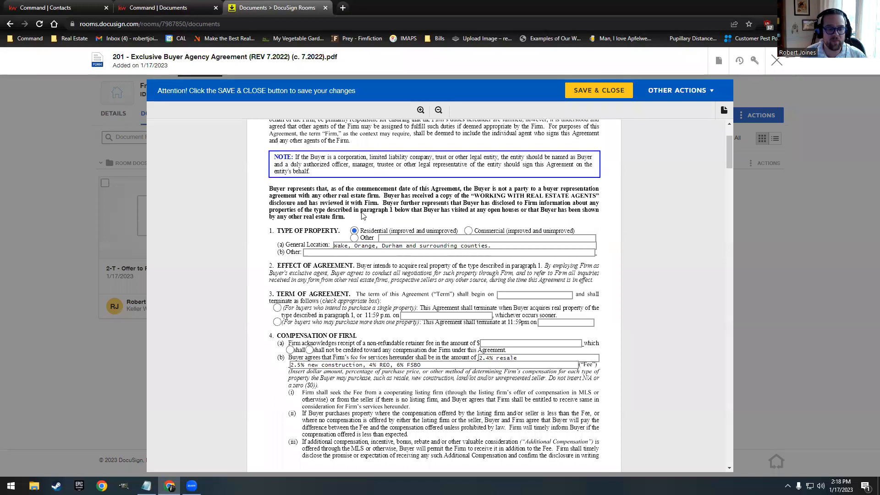
{"action": "scroll", "coordinate": [362, 215], "scroll_direction": "up", "scroll_amount": 3}
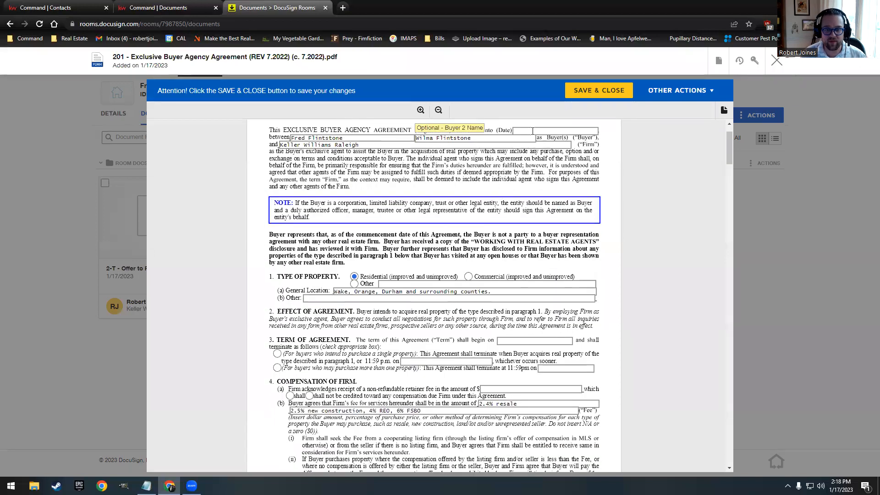
{"action": "left_click", "coordinate": [531, 130]}
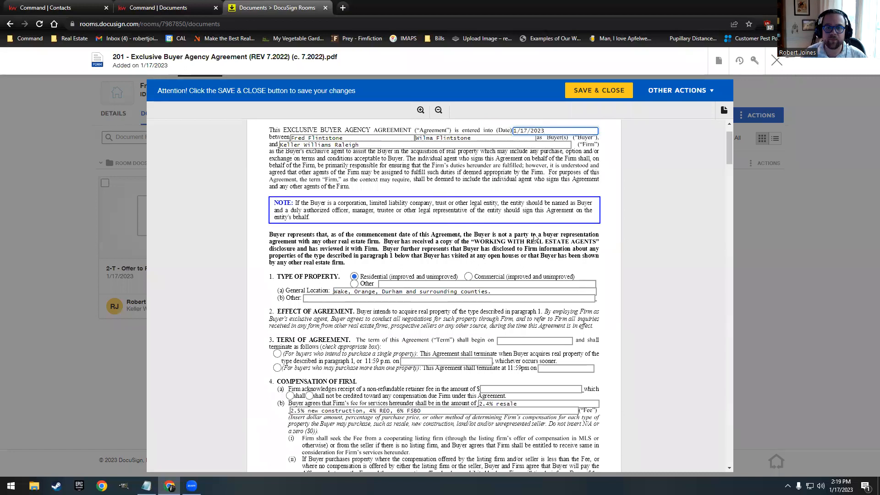
{"action": "left_click", "coordinate": [507, 340]}
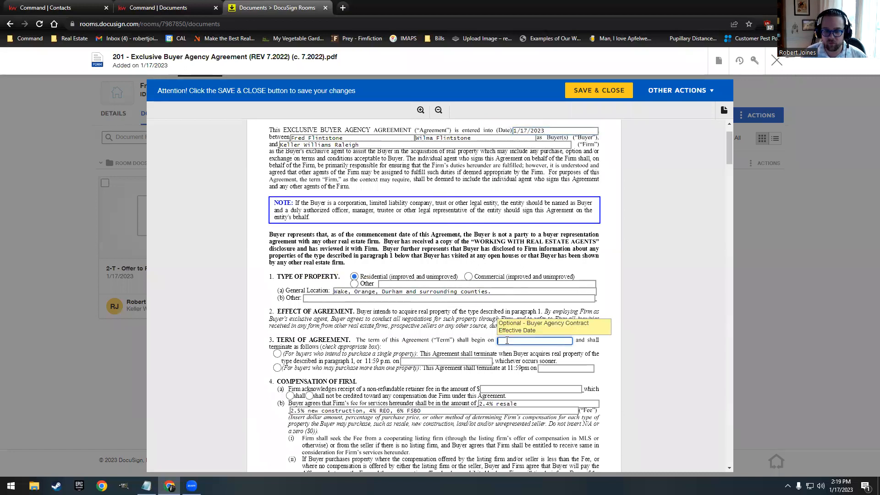
{"action": "type", "text": "1/17/2"}
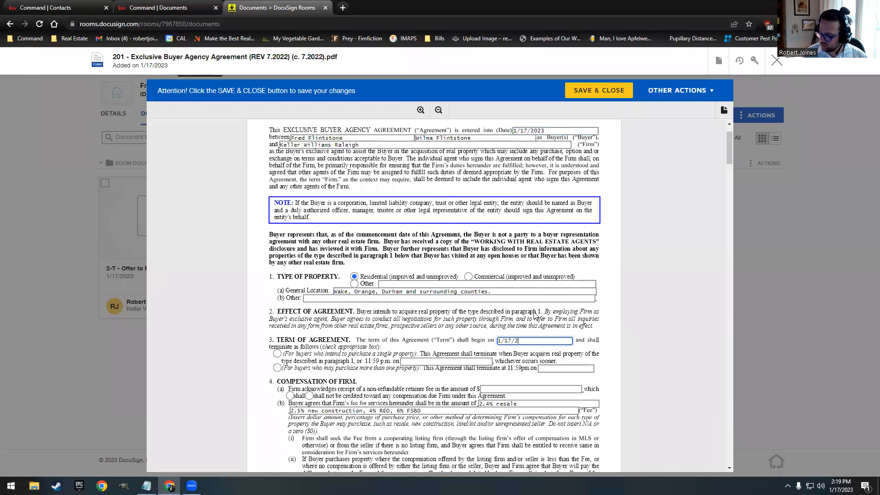
{"action": "type", "text": "023"}
{"action": "key", "text": "Tab"}
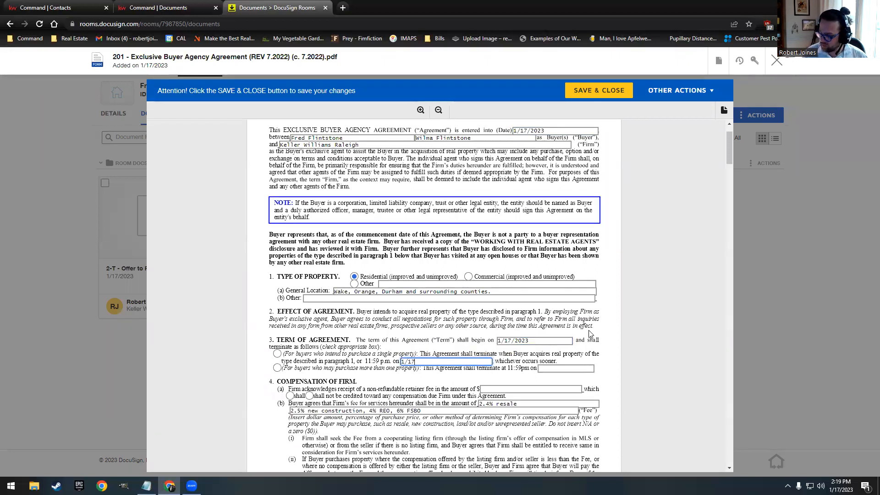
{"action": "type", "text": "1/17/2024"}
{"action": "left_click", "coordinate": [362, 322]}
{"action": "left_click", "coordinate": [277, 353]}
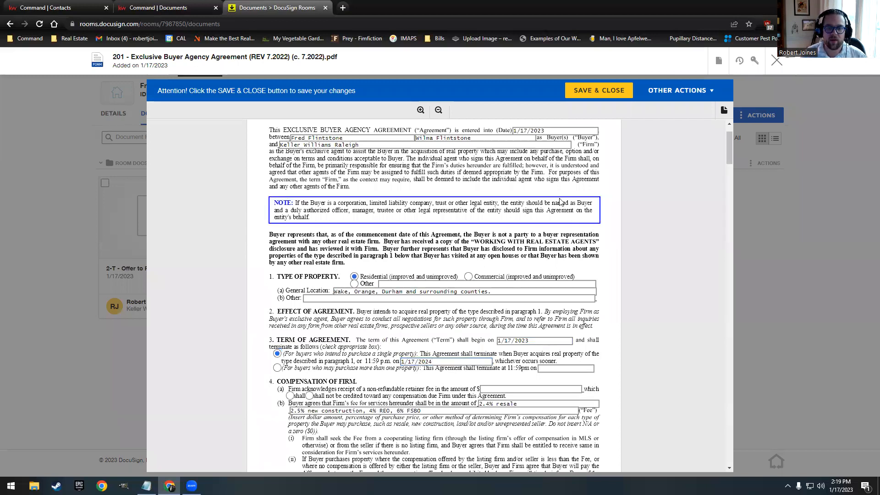
{"action": "left_click", "coordinate": [600, 91]}
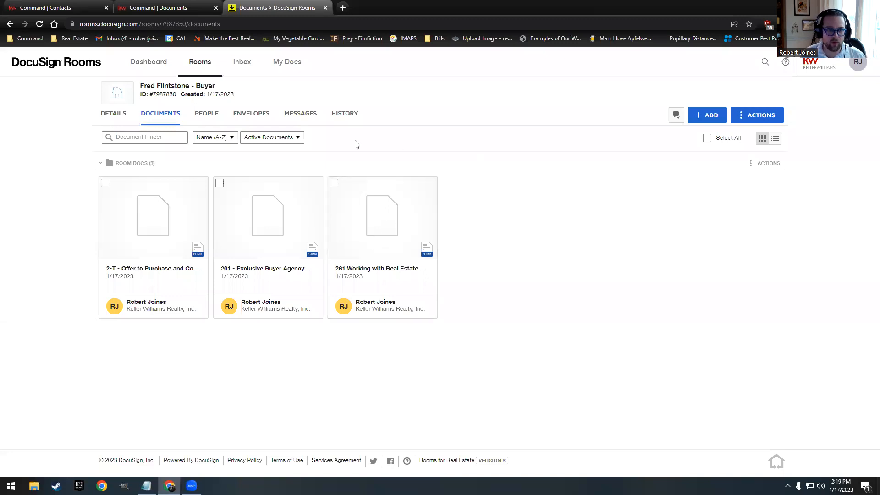
Step: Create a new envelope from the buyer room's Envelopes list
{"action": "left_click", "coordinate": [244, 116]}
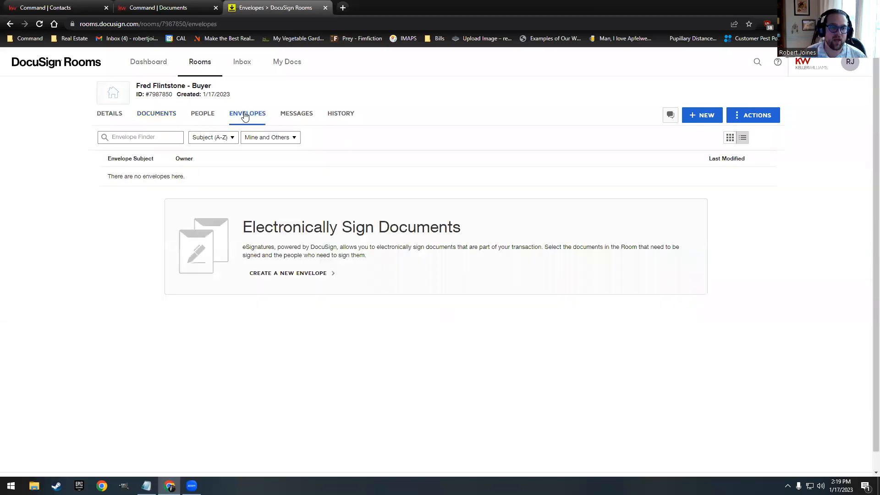
{"action": "left_click", "coordinate": [710, 117]}
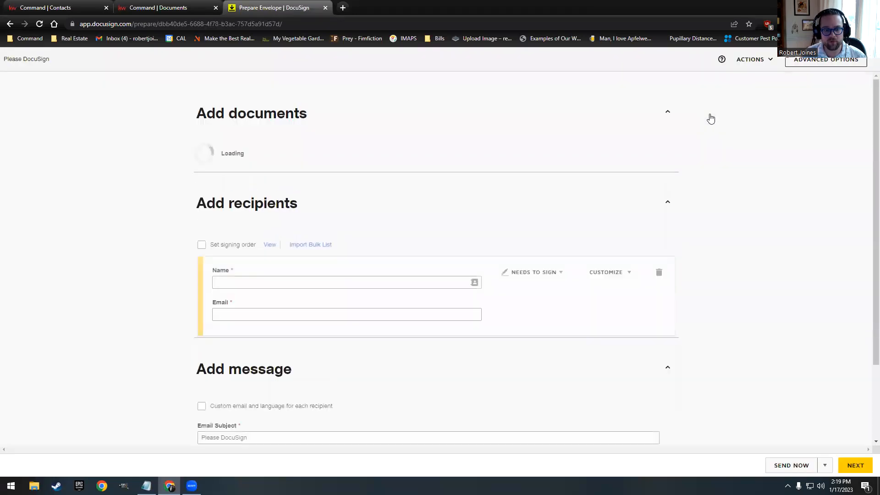
Step: Add the 261 disclosure and 201 Buyer Agency Agreement from the room's documents
{"action": "scroll", "coordinate": [181, 254], "scroll_direction": "down", "scroll_amount": 2}
{"action": "scroll", "coordinate": [420, 213], "scroll_direction": "up", "scroll_amount": 2}
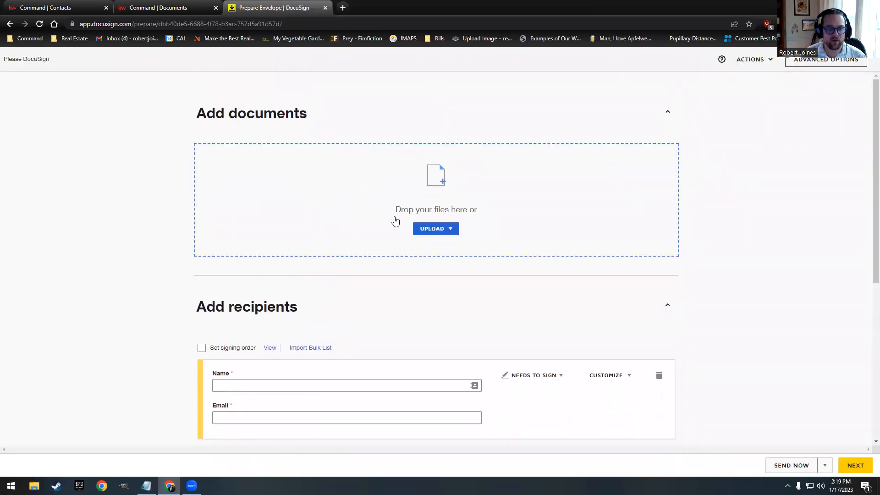
{"action": "left_click", "coordinate": [430, 229]}
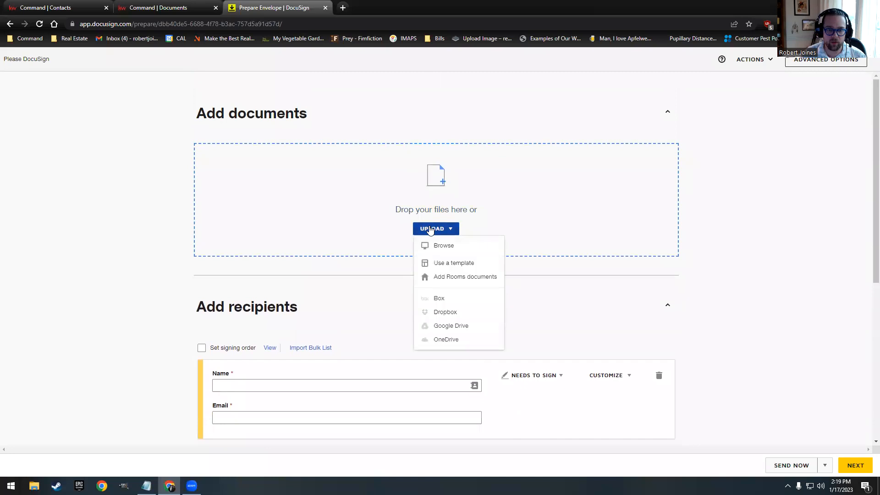
{"action": "left_click", "coordinate": [454, 264]}
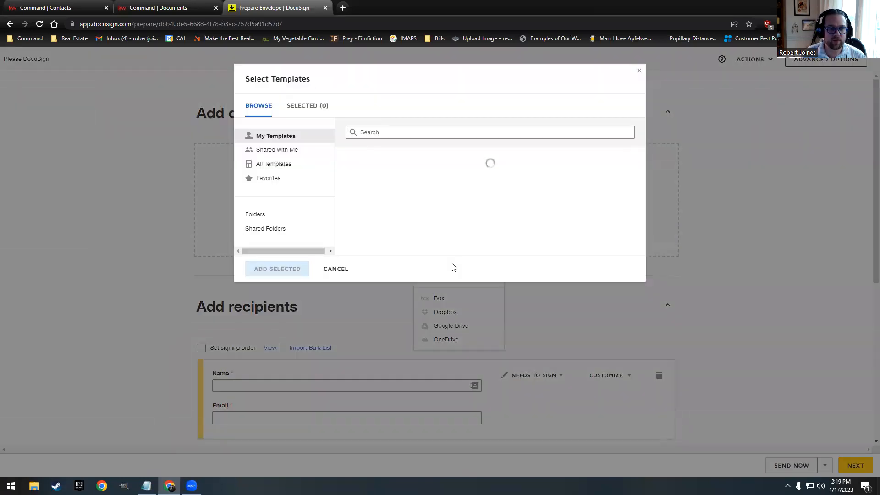
{"action": "left_click", "coordinate": [317, 269]}
{"action": "left_click", "coordinate": [433, 230]}
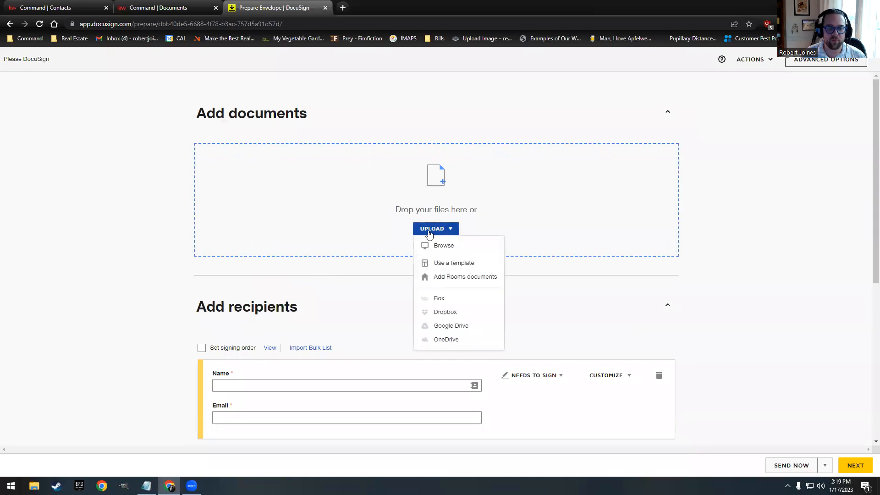
{"action": "left_click", "coordinate": [450, 276]}
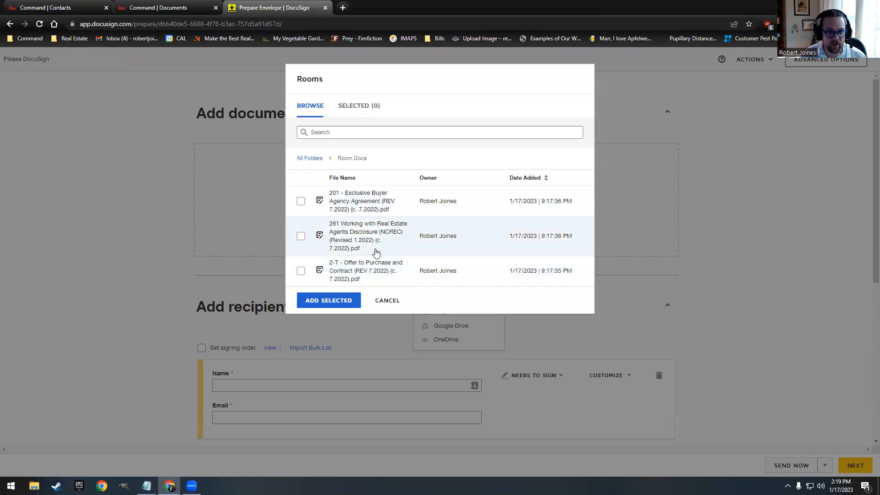
{"action": "left_click", "coordinate": [301, 236]}
{"action": "left_click", "coordinate": [300, 201]}
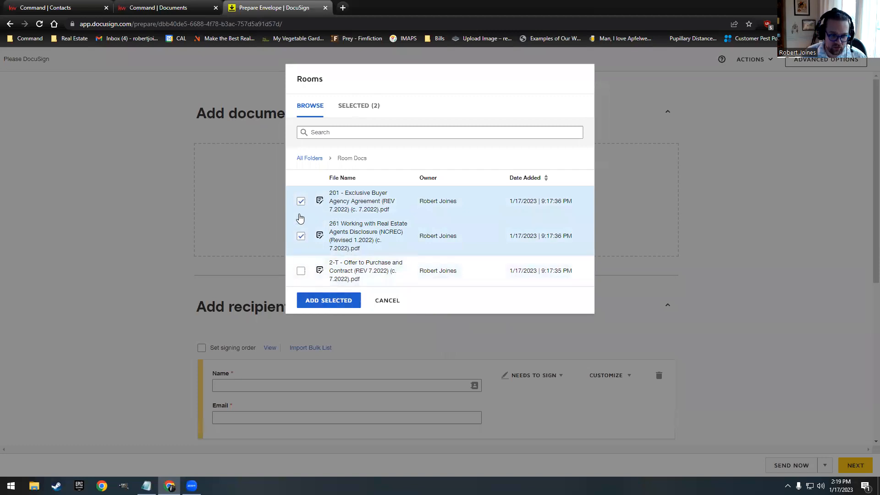
{"action": "left_click", "coordinate": [323, 300]}
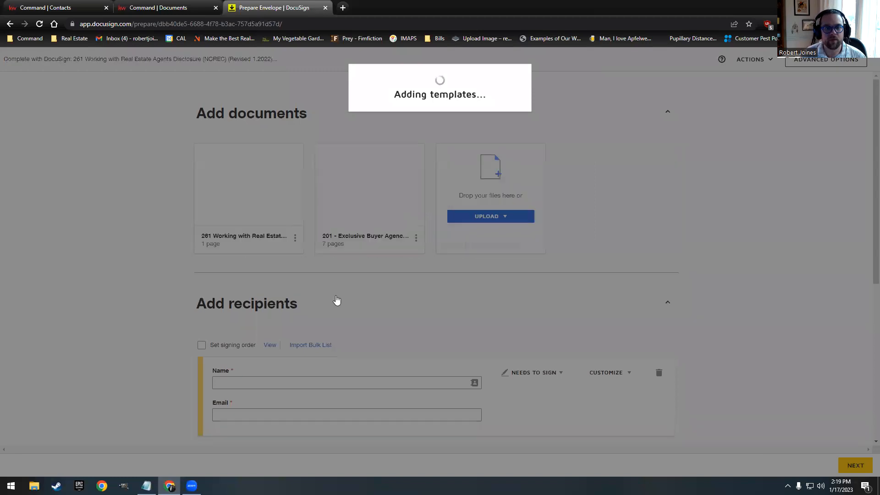
Step: Turn off the envelope's signing order
{"action": "scroll", "coordinate": [302, 212], "scroll_direction": "down", "scroll_amount": 3}
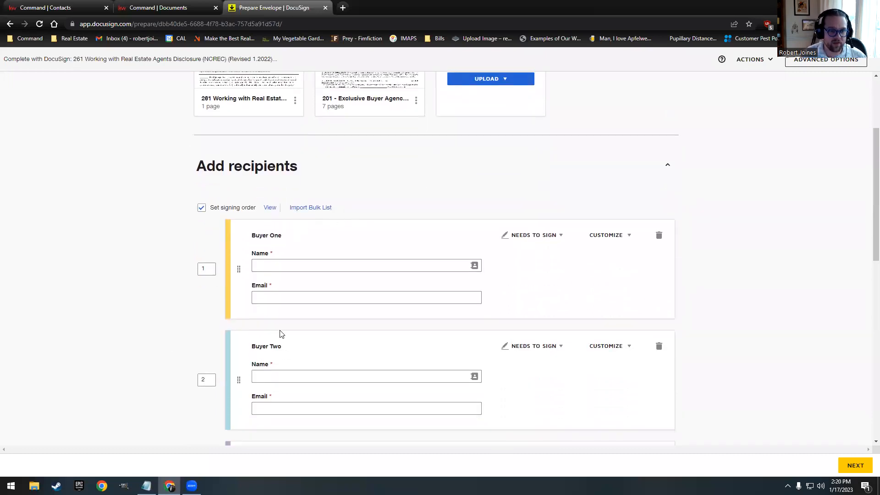
{"action": "scroll", "coordinate": [281, 287], "scroll_direction": "down", "scroll_amount": 3}
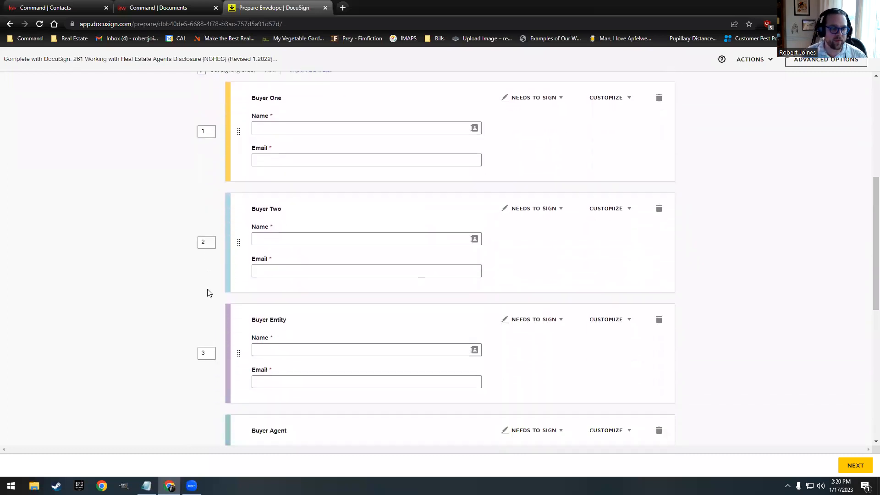
{"action": "scroll", "coordinate": [204, 298], "scroll_direction": "down", "scroll_amount": 4}
{"action": "scroll", "coordinate": [213, 336], "scroll_direction": "up", "scroll_amount": 4}
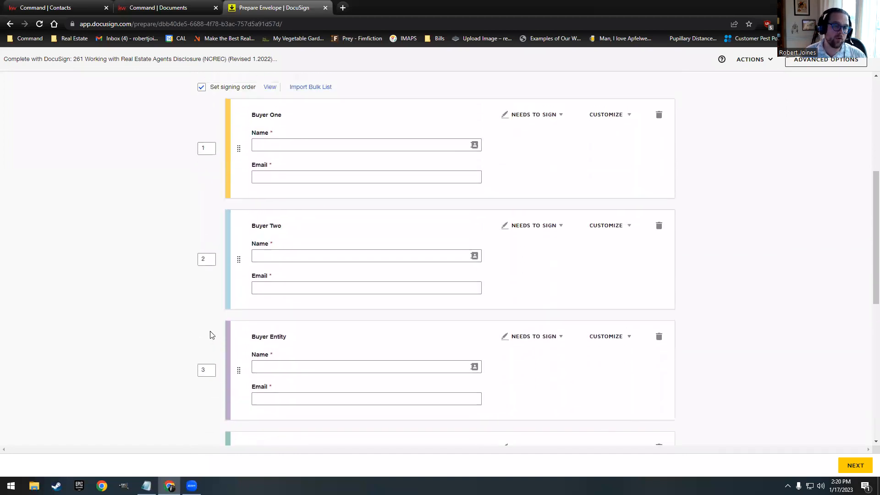
{"action": "scroll", "coordinate": [212, 335], "scroll_direction": "up", "scroll_amount": 2}
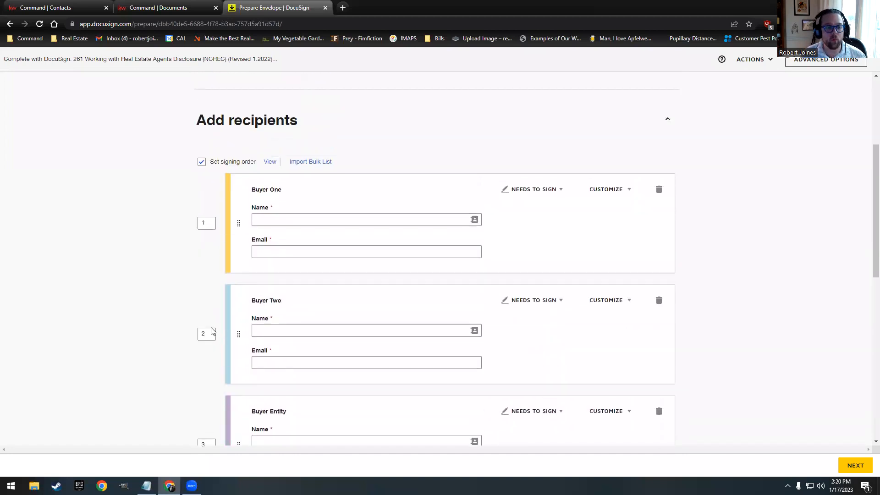
{"action": "left_click", "coordinate": [201, 162]}
Step: Delete the Buyer Entity recipient and its fields
{"action": "scroll", "coordinate": [337, 366], "scroll_direction": "down", "scroll_amount": 3}
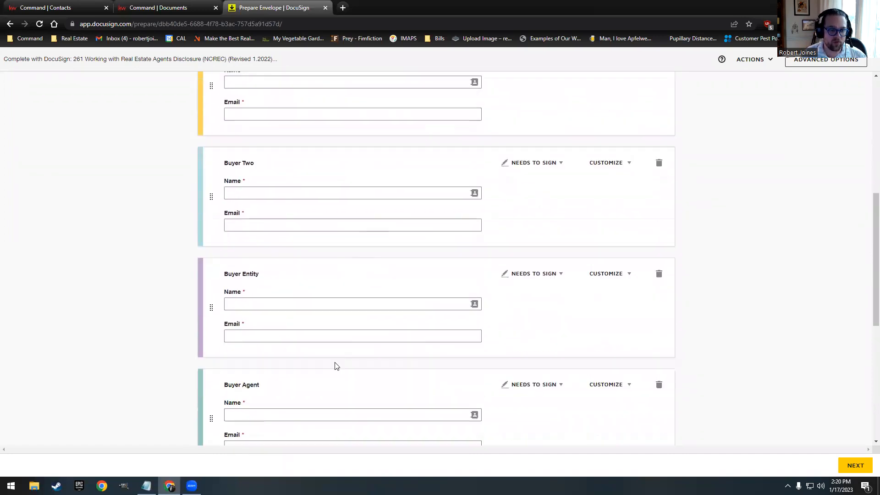
{"action": "scroll", "coordinate": [336, 341], "scroll_direction": "up", "scroll_amount": 3}
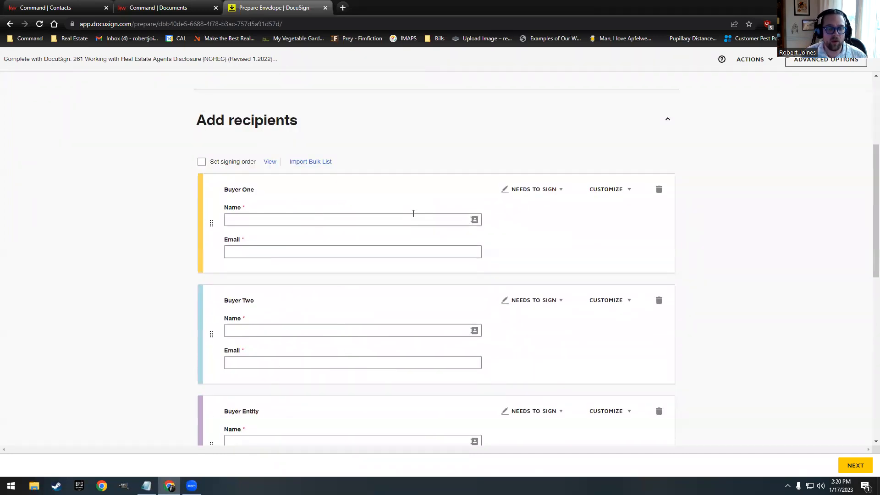
{"action": "scroll", "coordinate": [384, 181], "scroll_direction": "down", "scroll_amount": 5}
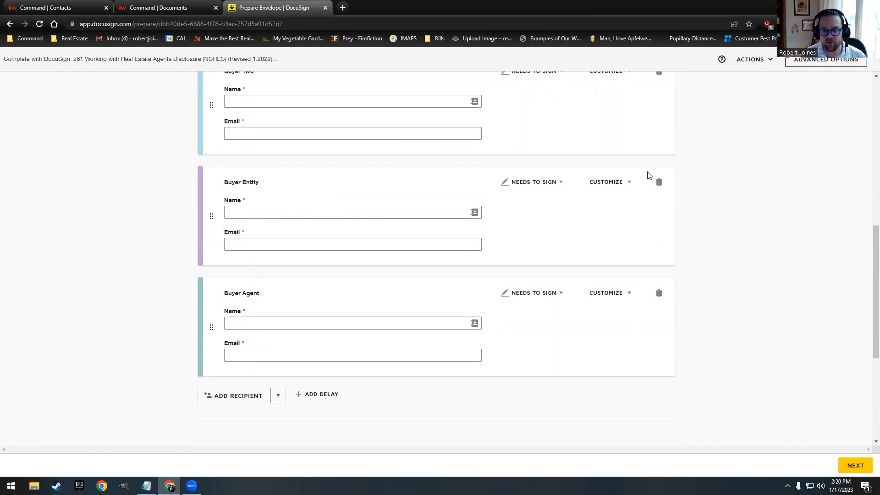
{"action": "left_click", "coordinate": [659, 183]}
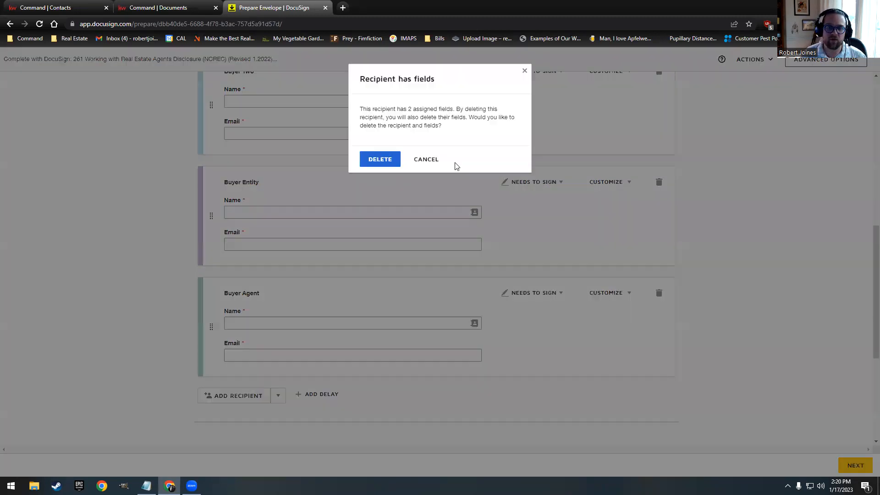
{"action": "left_click", "coordinate": [382, 159]}
{"action": "scroll", "coordinate": [382, 274], "scroll_direction": "up", "scroll_amount": 3}
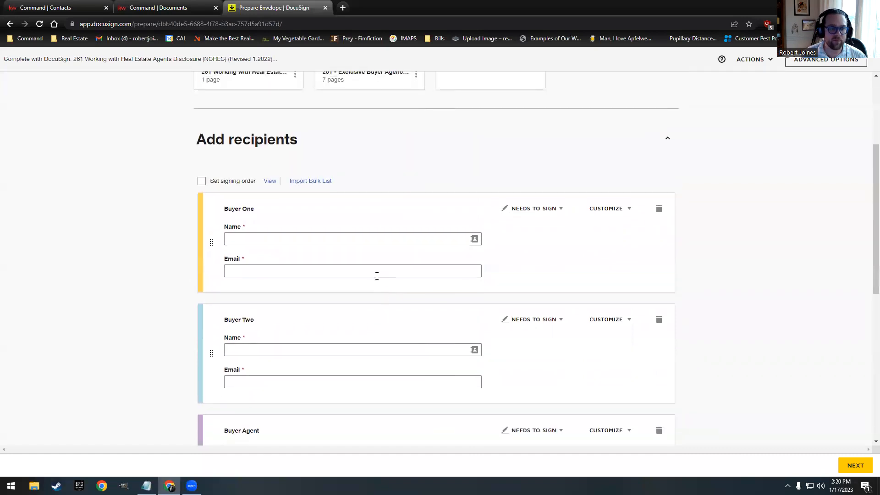
{"action": "left_click", "coordinate": [474, 239]}
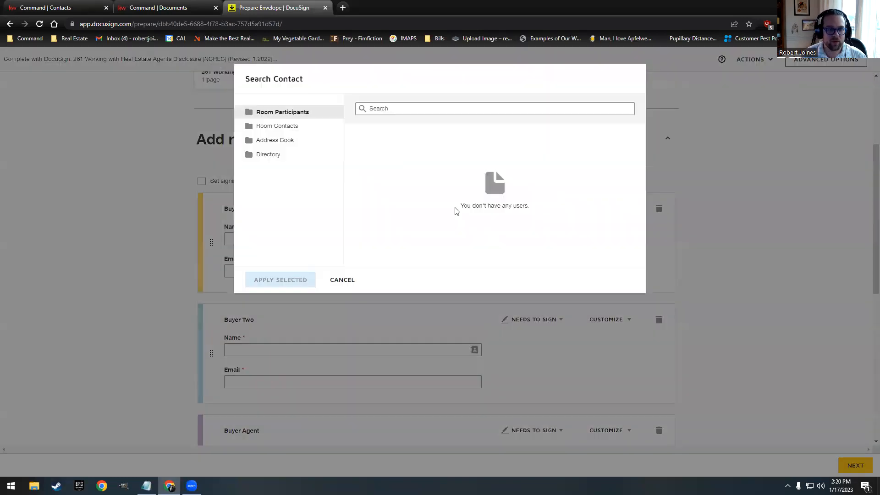
{"action": "left_click", "coordinate": [282, 129]}
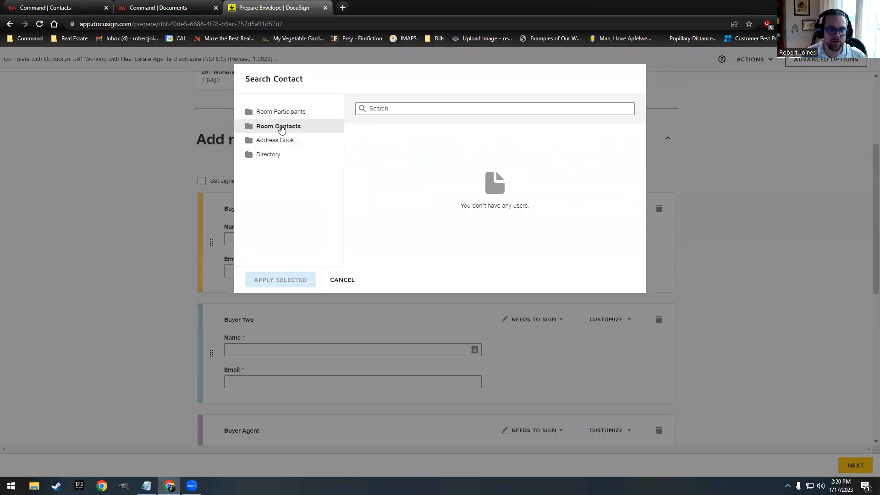
{"action": "left_click", "coordinate": [360, 147]}
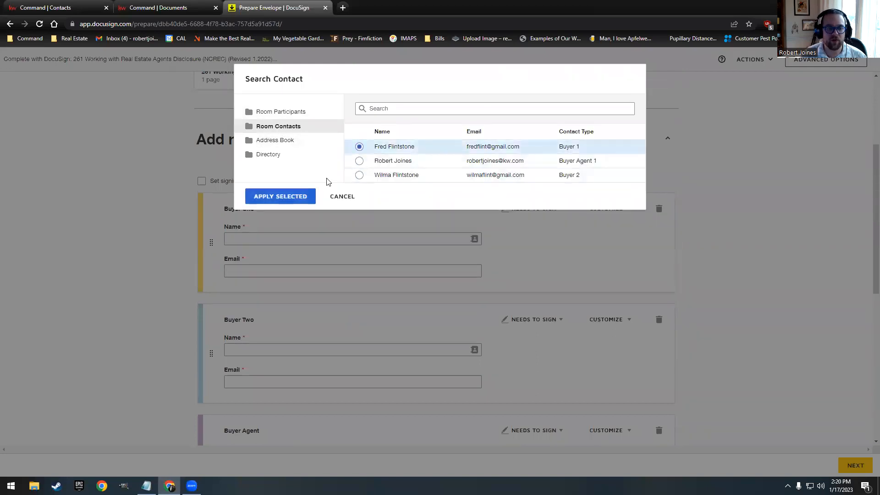
{"action": "left_click", "coordinate": [295, 197]}
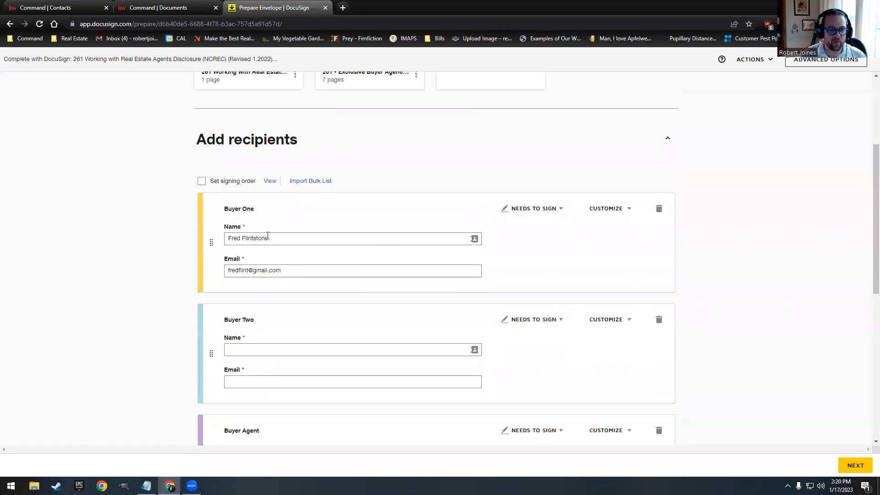
{"action": "scroll", "coordinate": [268, 236], "scroll_direction": "down", "scroll_amount": 1}
{"action": "left_click", "coordinate": [474, 304]}
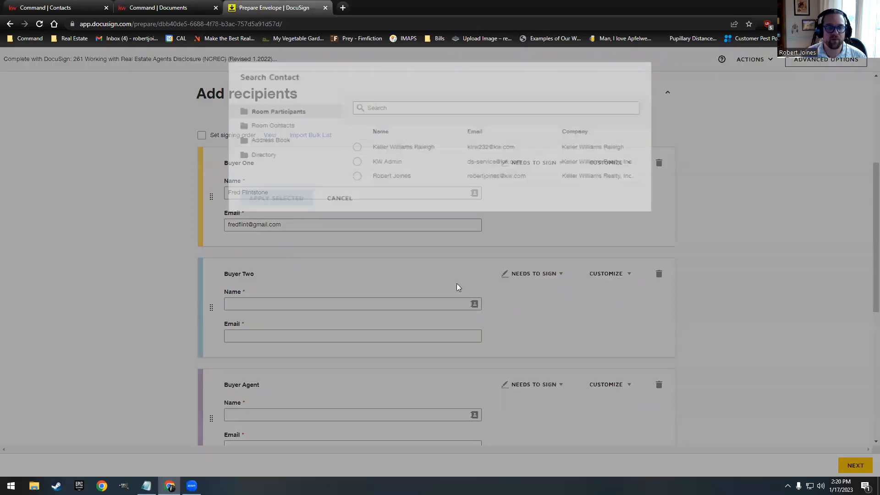
{"action": "left_click", "coordinate": [278, 126]}
{"action": "left_click", "coordinate": [359, 175]}
{"action": "left_click", "coordinate": [302, 196]}
{"action": "scroll", "coordinate": [391, 271], "scroll_direction": "down", "scroll_amount": 2}
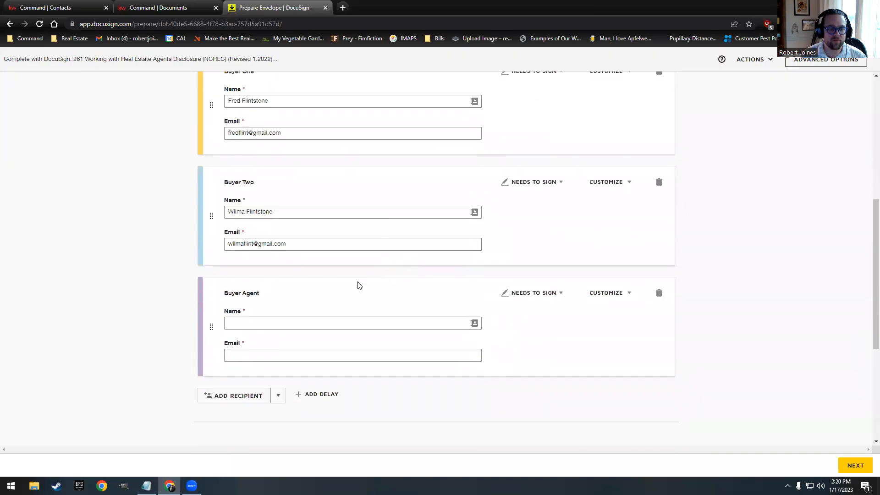
{"action": "left_click", "coordinate": [474, 323]}
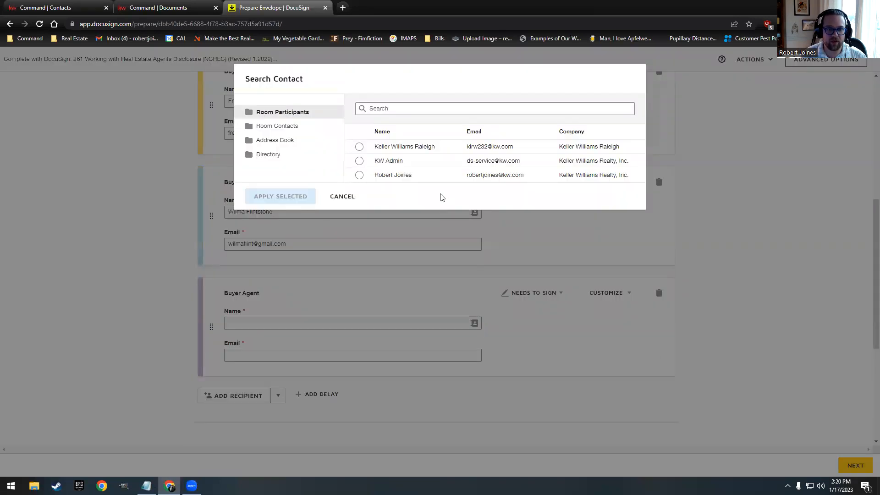
{"action": "left_click", "coordinate": [359, 175]}
{"action": "left_click", "coordinate": [280, 198]}
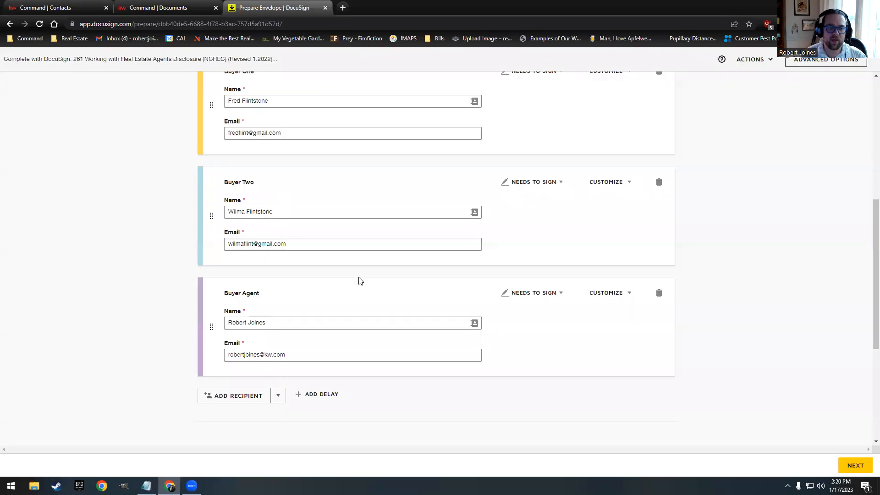
{"action": "scroll", "coordinate": [356, 267], "scroll_direction": "down", "scroll_amount": 2}
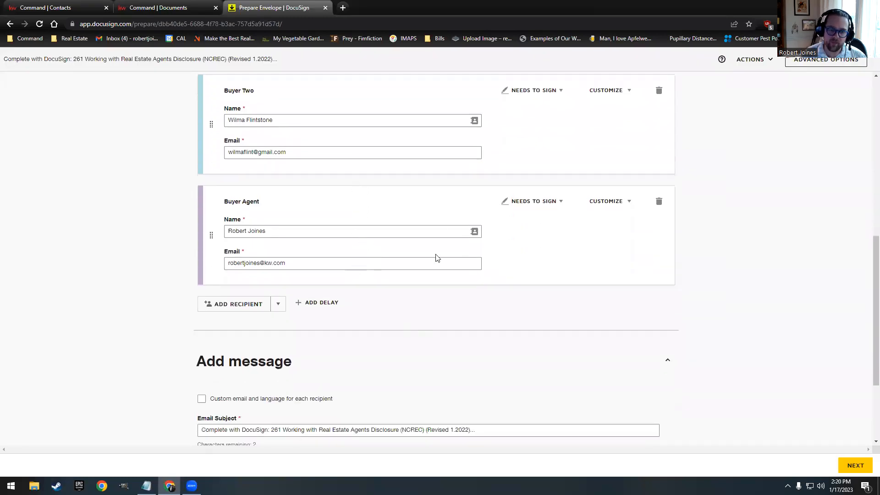
{"action": "scroll", "coordinate": [431, 256], "scroll_direction": "up", "scroll_amount": 3}
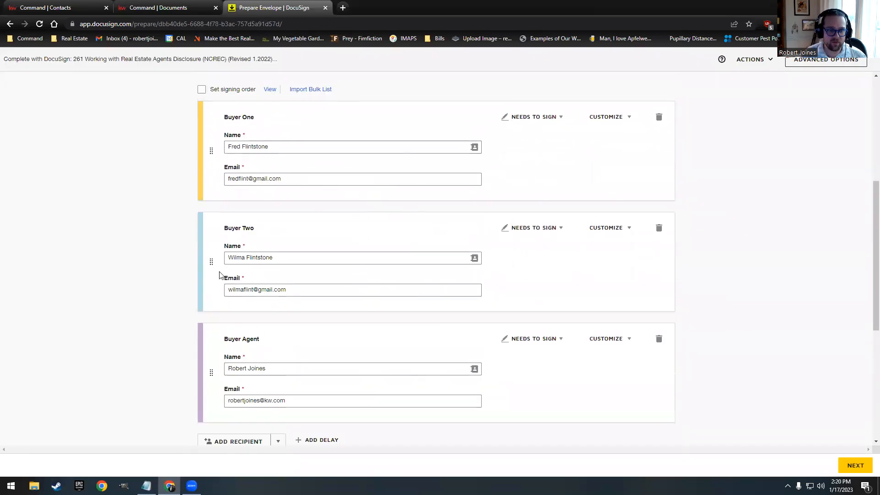
{"action": "scroll", "coordinate": [281, 230], "scroll_direction": "down", "scroll_amount": 5}
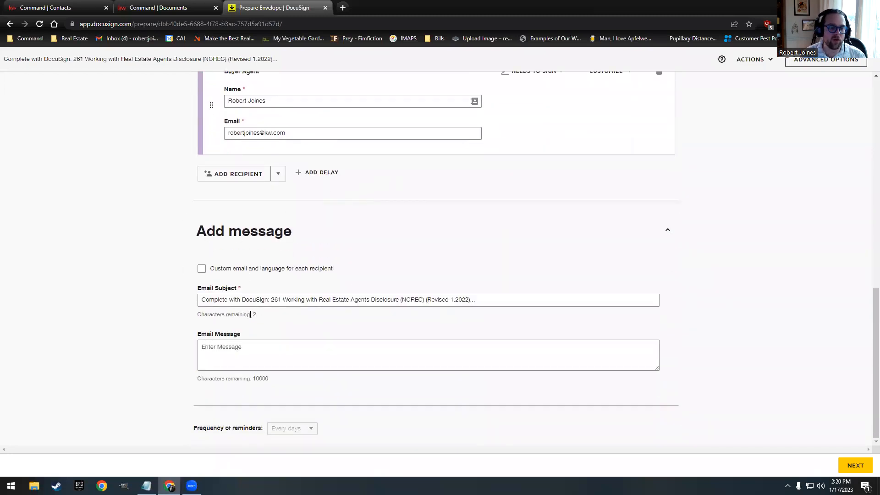
{"action": "left_click", "coordinate": [286, 351]}
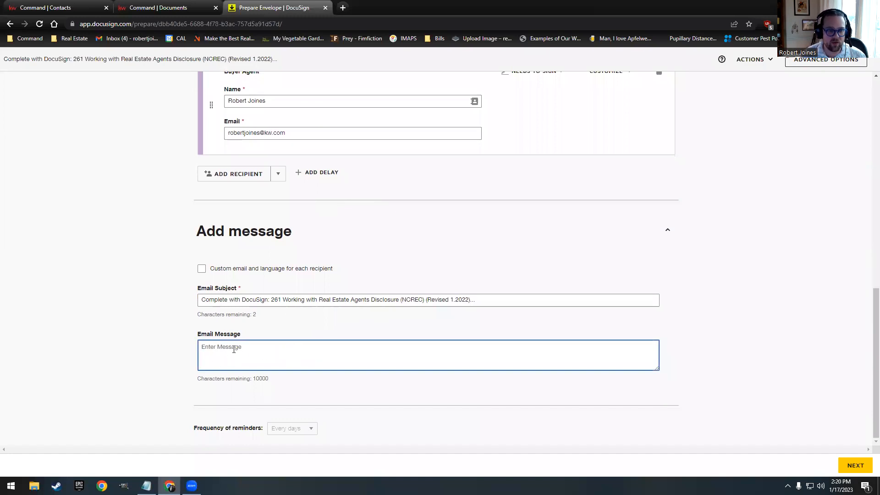
{"action": "scroll", "coordinate": [357, 333], "scroll_direction": "up", "scroll_amount": 8}
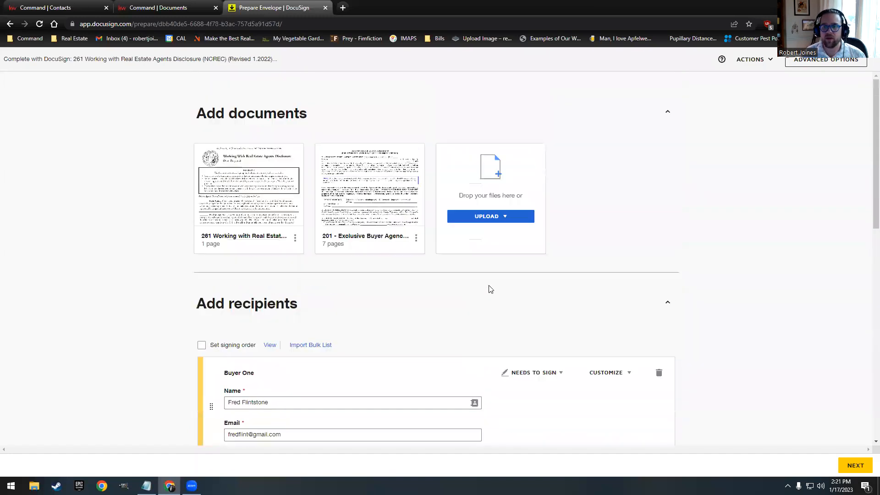
{"action": "scroll", "coordinate": [742, 330], "scroll_direction": "down", "scroll_amount": 1}
Step: Continue to field placement and view the 261 disclosure at 150% zoom
{"action": "left_click", "coordinate": [853, 465]}
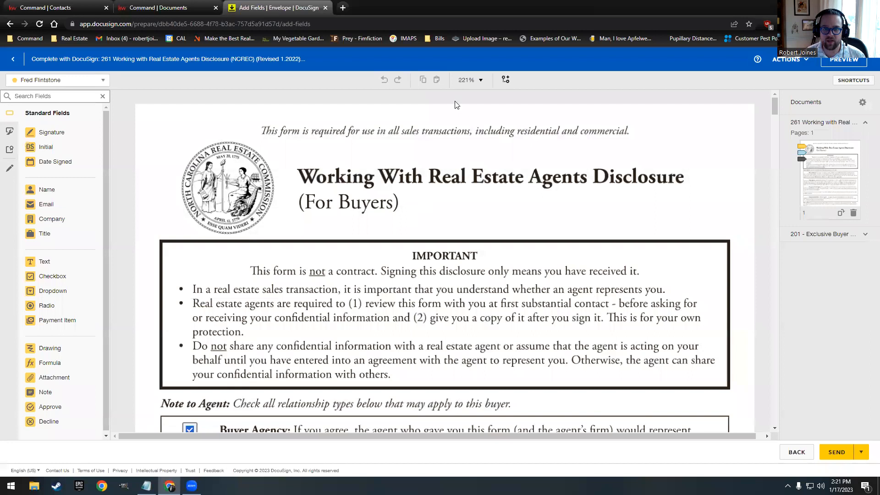
{"action": "left_click", "coordinate": [479, 80]}
{"action": "left_click", "coordinate": [480, 168]}
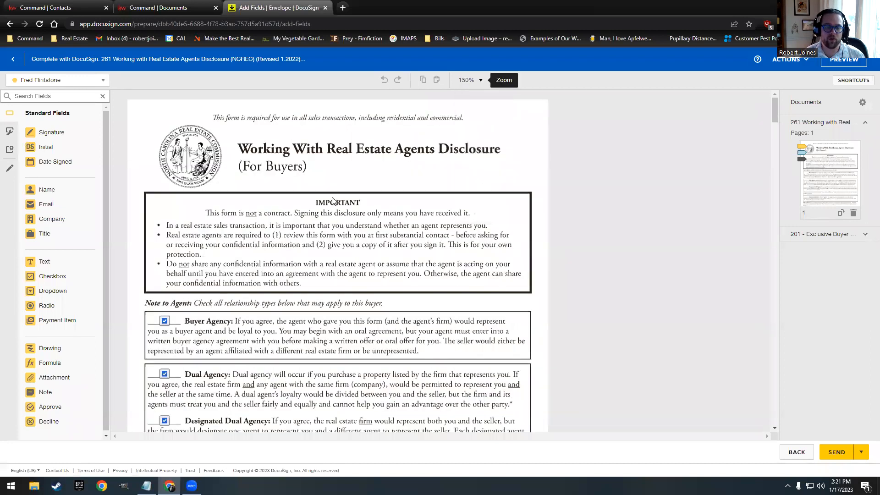
{"action": "scroll", "coordinate": [332, 200], "scroll_direction": "down", "scroll_amount": 3}
{"action": "scroll", "coordinate": [242, 286], "scroll_direction": "down", "scroll_amount": 2}
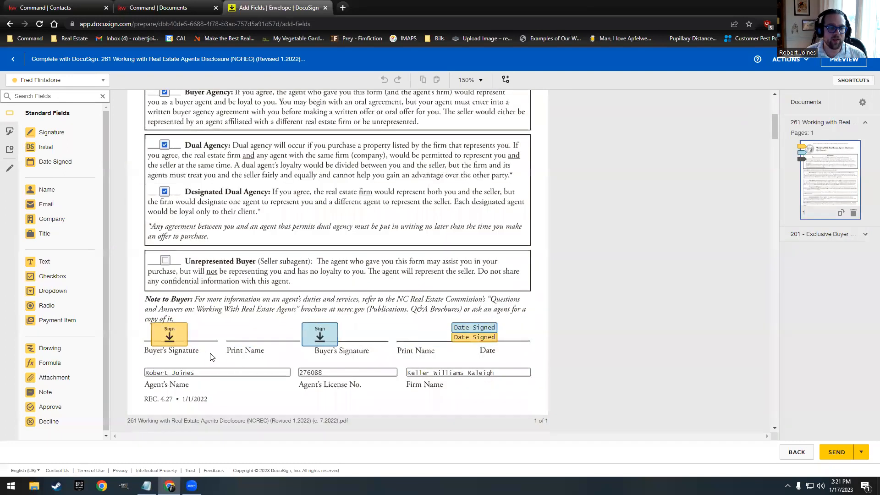
Step: Place a Sign and a Date Signed field for the Buyer Agent on the 261 disclosure
{"action": "left_click", "coordinate": [171, 336]}
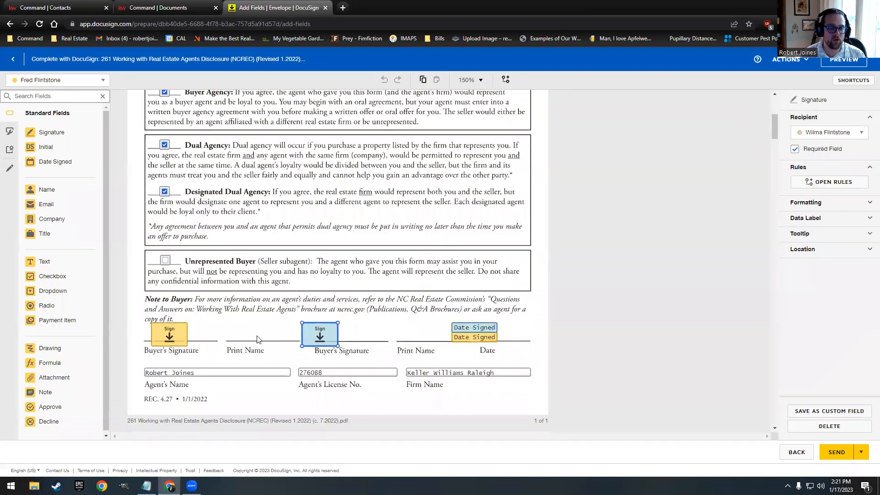
{"action": "left_click", "coordinate": [48, 80]}
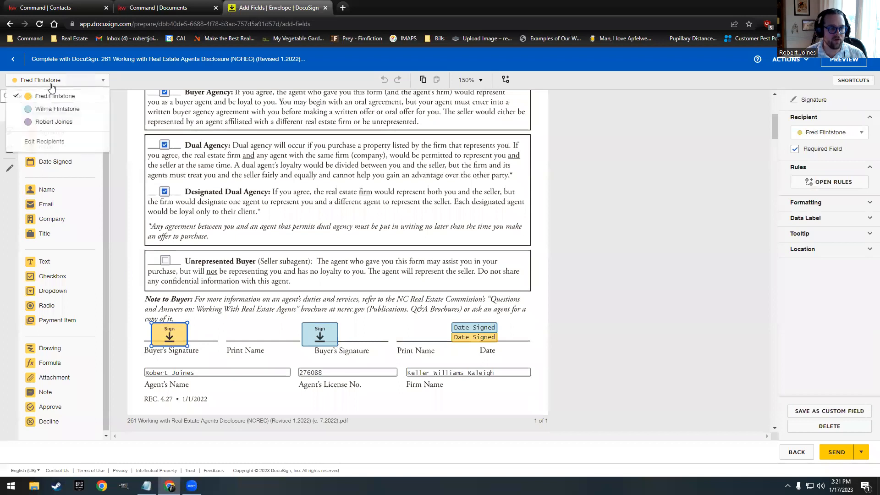
{"action": "left_click", "coordinate": [47, 111]}
{"action": "left_click", "coordinate": [57, 80]}
{"action": "left_click", "coordinate": [48, 109]}
{"action": "left_click", "coordinate": [54, 82]}
{"action": "left_click", "coordinate": [46, 120]}
{"action": "left_click_drag", "start_coordinate": [51, 132], "coordinate": [264, 213]}
{"action": "left_click_drag", "start_coordinate": [55, 161], "coordinate": [316, 213]}
Step: Remove the agent's Sign and Date Signed fields again after several undo/redo attempts
{"action": "left_click_drag", "start_coordinate": [264, 176], "coordinate": [375, 231]}
{"action": "key", "text": "Delete"}
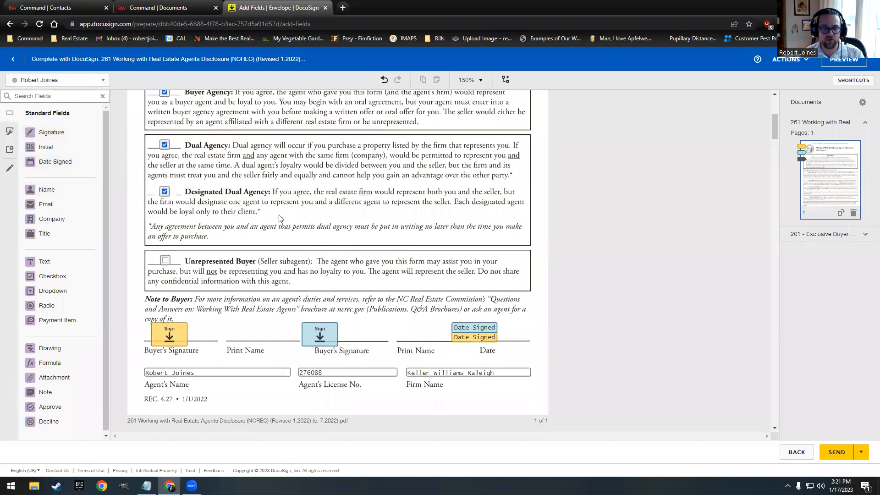
{"action": "key", "text": "ctrl+z"}
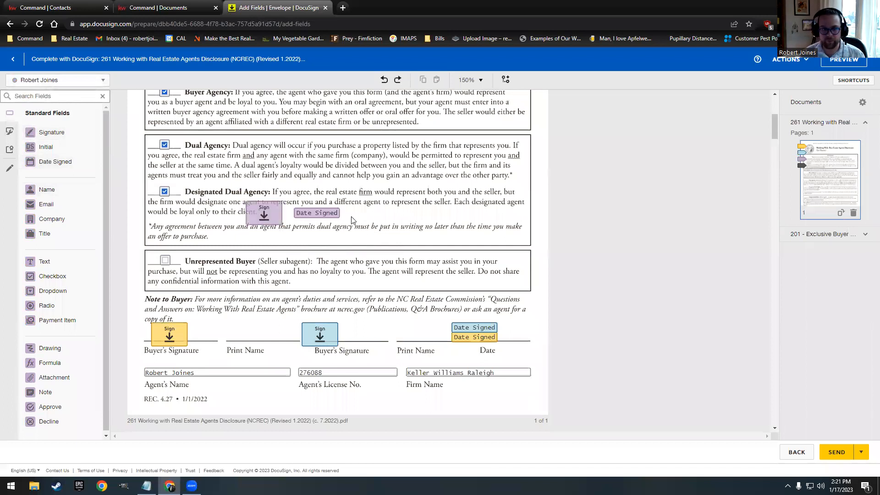
{"action": "left_click_drag", "start_coordinate": [362, 233], "coordinate": [247, 197]}
{"action": "key", "text": "Delete"}
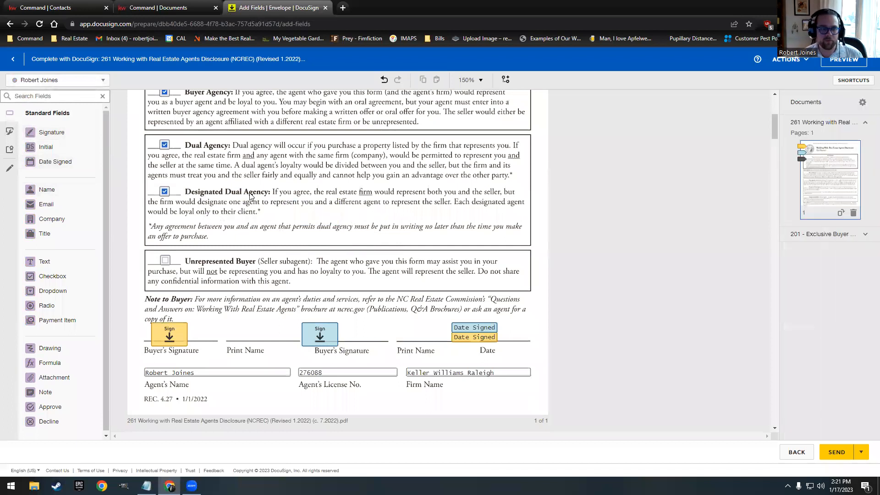
{"action": "right_click", "coordinate": [276, 176]}
{"action": "left_click", "coordinate": [290, 186]}
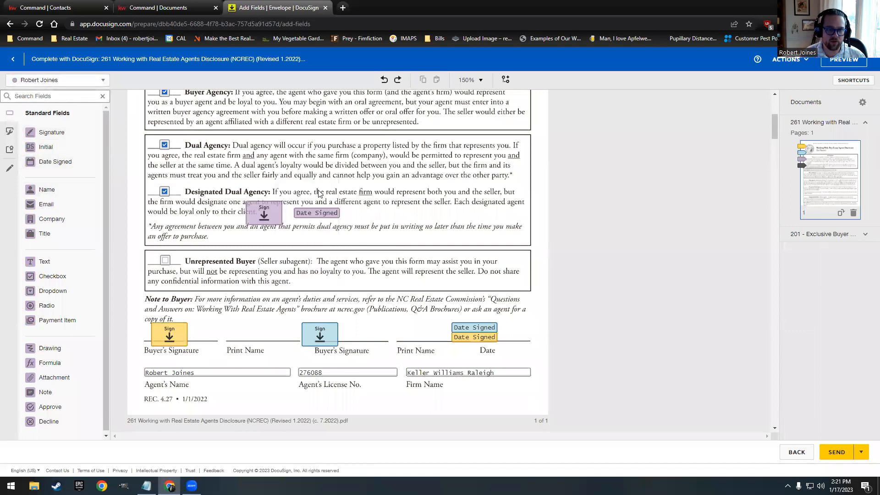
{"action": "left_click", "coordinate": [397, 80]}
{"action": "left_click", "coordinate": [385, 80]}
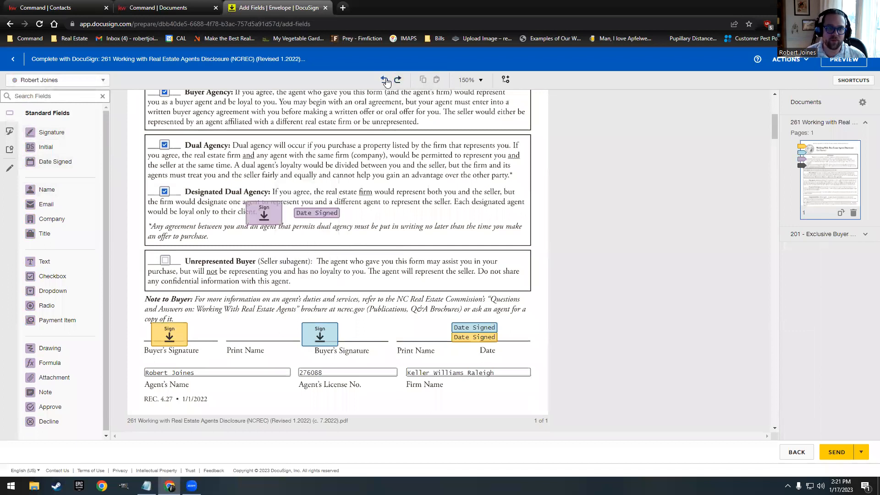
{"action": "left_click", "coordinate": [385, 80]}
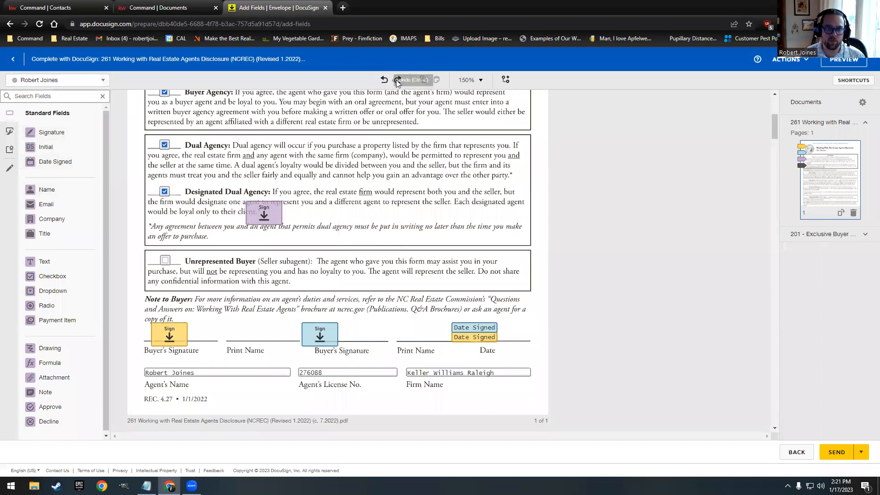
{"action": "left_click", "coordinate": [398, 80]}
{"action": "left_click", "coordinate": [397, 80]}
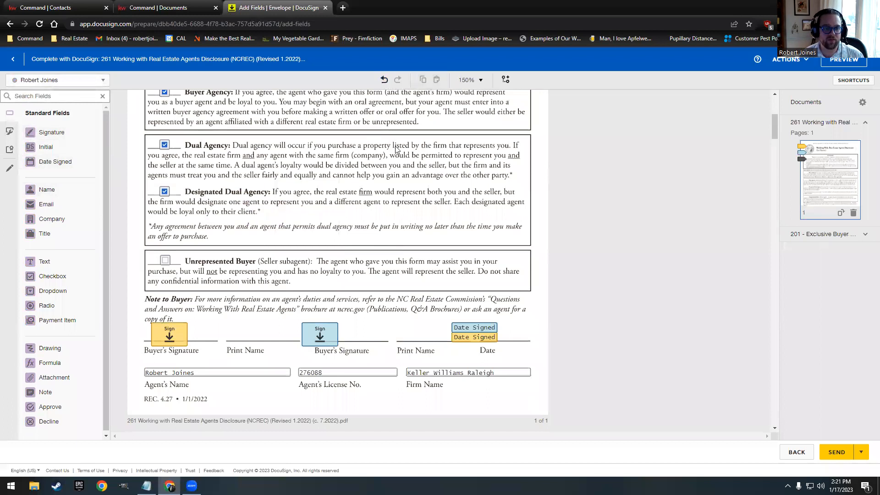
Step: Copy the buyer signature fields, make the copies optional, then delete the two extra copies
{"action": "left_click_drag", "start_coordinate": [170, 307], "coordinate": [411, 360]}
{"action": "left_click_drag", "start_coordinate": [328, 335], "coordinate": [329, 306]}
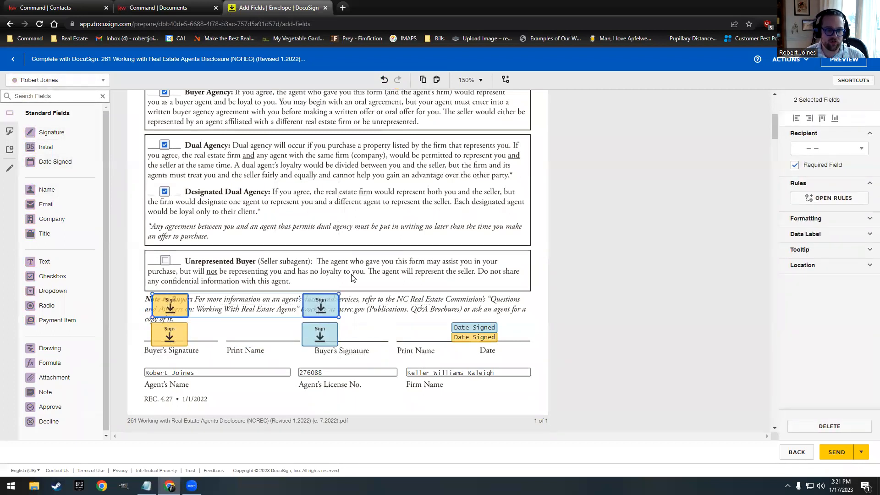
{"action": "left_click", "coordinate": [795, 166]}
{"action": "left_click", "coordinate": [436, 237]}
{"action": "left_click_drag", "start_coordinate": [153, 285], "coordinate": [338, 293]}
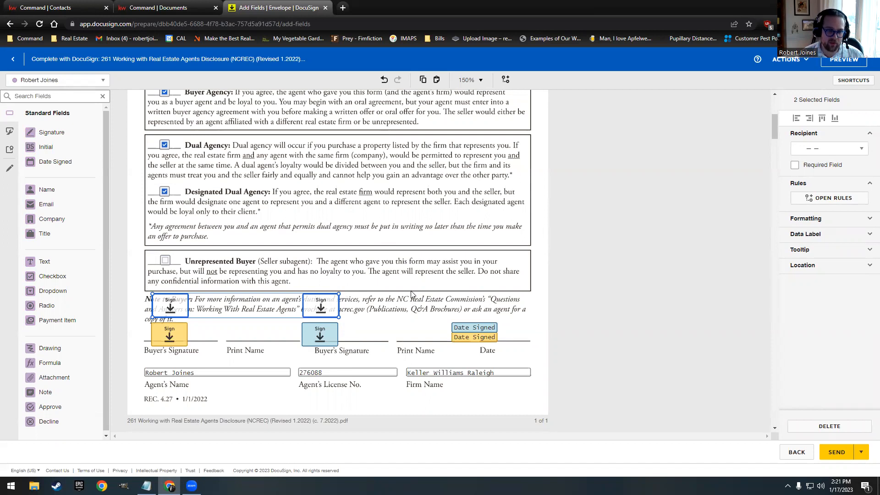
{"action": "left_click", "coordinate": [384, 270]}
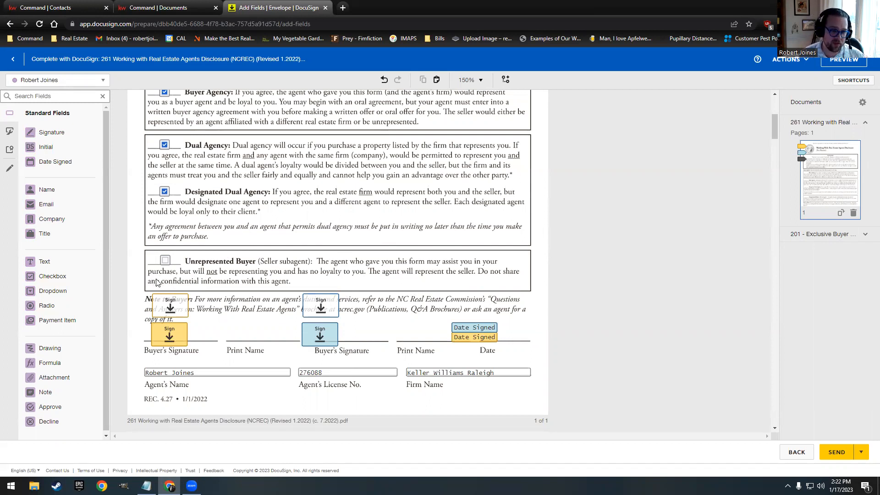
{"action": "left_click_drag", "start_coordinate": [160, 276], "coordinate": [372, 303]}
{"action": "key", "text": "Delete"}
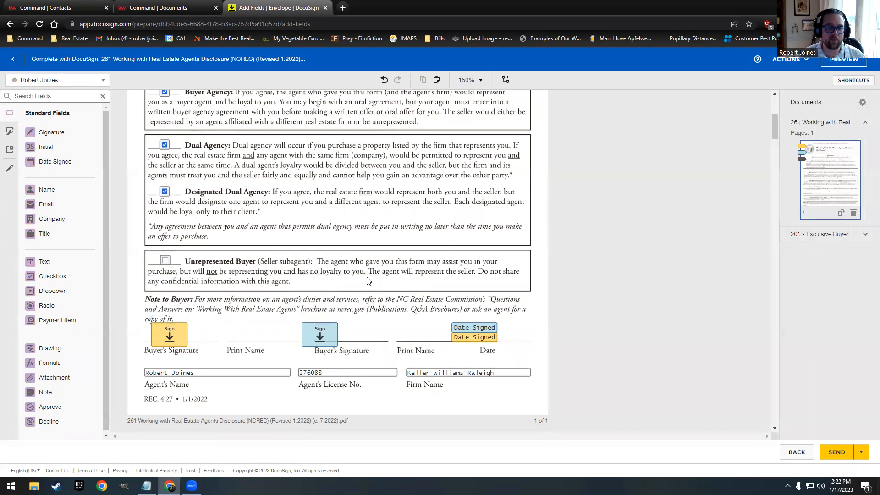
Step: On page 5 of the 201 agreement, delete the two Exclusive Representation initial fields
{"action": "left_click", "coordinate": [831, 234]}
{"action": "scroll", "coordinate": [834, 247], "scroll_direction": "down", "scroll_amount": 5}
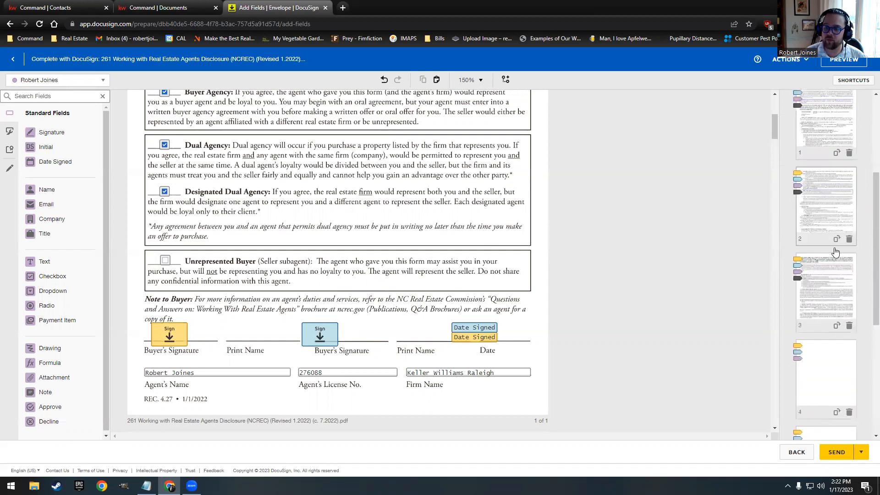
{"action": "scroll", "coordinate": [829, 275], "scroll_direction": "down", "scroll_amount": 1}
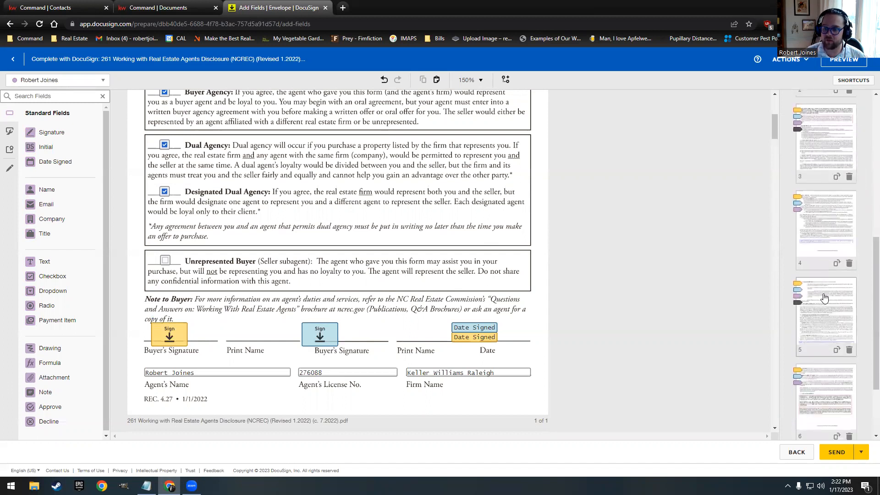
{"action": "left_click", "coordinate": [824, 298]}
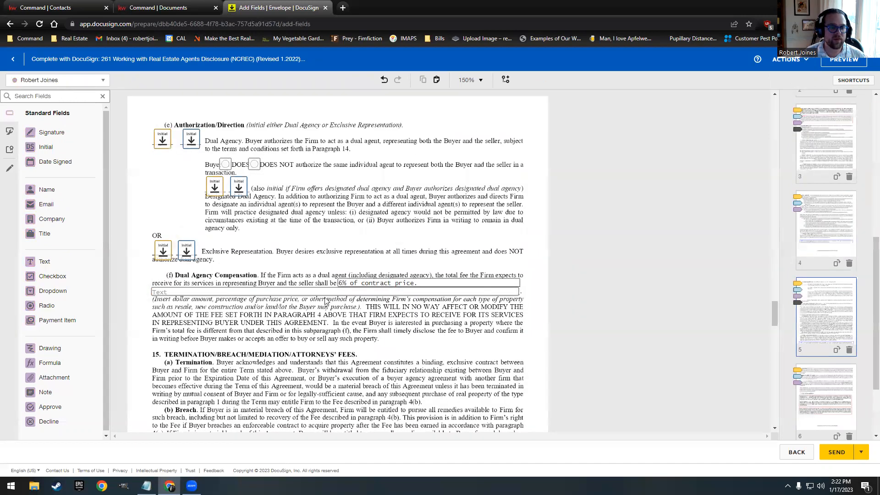
{"action": "scroll", "coordinate": [213, 310], "scroll_direction": "up", "scroll_amount": 1}
{"action": "left_click_drag", "start_coordinate": [148, 156], "coordinate": [274, 313]}
{"action": "left_click", "coordinate": [285, 246]}
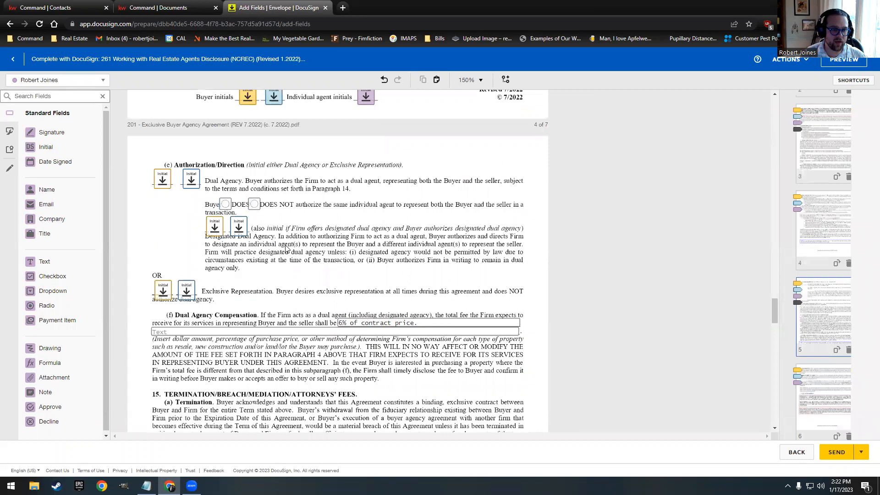
{"action": "left_click_drag", "start_coordinate": [155, 161], "coordinate": [212, 185]}
{"action": "left_click", "coordinate": [189, 203]}
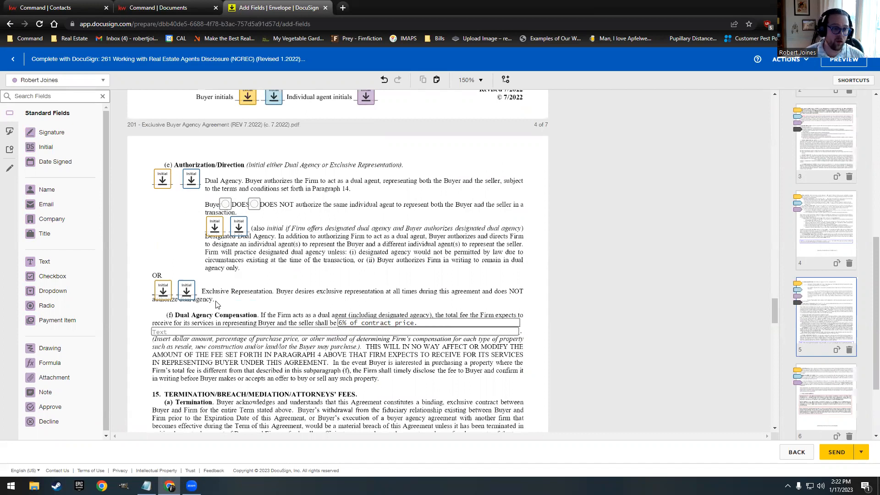
{"action": "left_click_drag", "start_coordinate": [150, 272], "coordinate": [236, 296]}
{"action": "left_click_drag", "start_coordinate": [153, 263], "coordinate": [215, 301]}
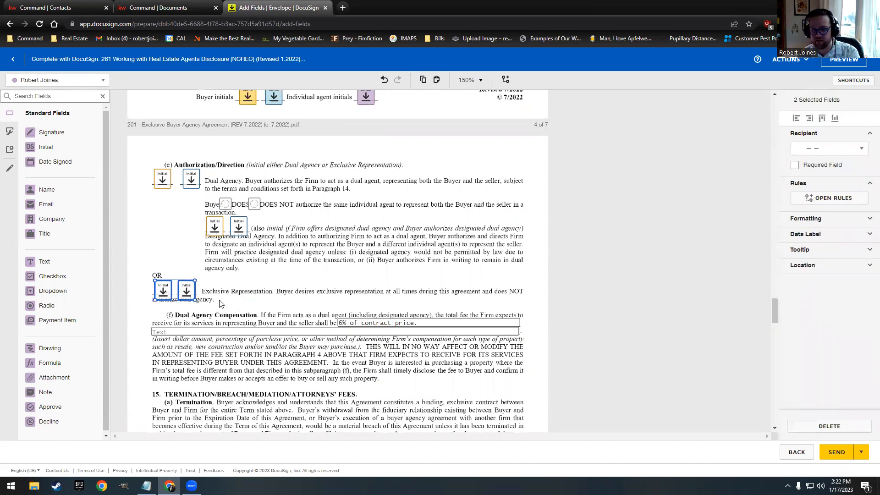
{"action": "key", "text": "Delete"}
Step: Make the designated dual agency and Dual Agency initial fields required
{"action": "left_click_drag", "start_coordinate": [193, 225], "coordinate": [267, 239]}
{"action": "left_click", "coordinate": [798, 164]}
{"action": "left_click", "coordinate": [476, 252]}
{"action": "left_click_drag", "start_coordinate": [152, 159], "coordinate": [207, 186]}
{"action": "left_click", "coordinate": [793, 164]}
Step: Mark the DOES NOT option in the DOES / DOES NOT choice group
{"action": "left_click", "coordinate": [254, 205]}
{"action": "left_click", "coordinate": [273, 232]}
{"action": "double_click", "coordinate": [255, 205]}
{"action": "left_click", "coordinate": [296, 208]}
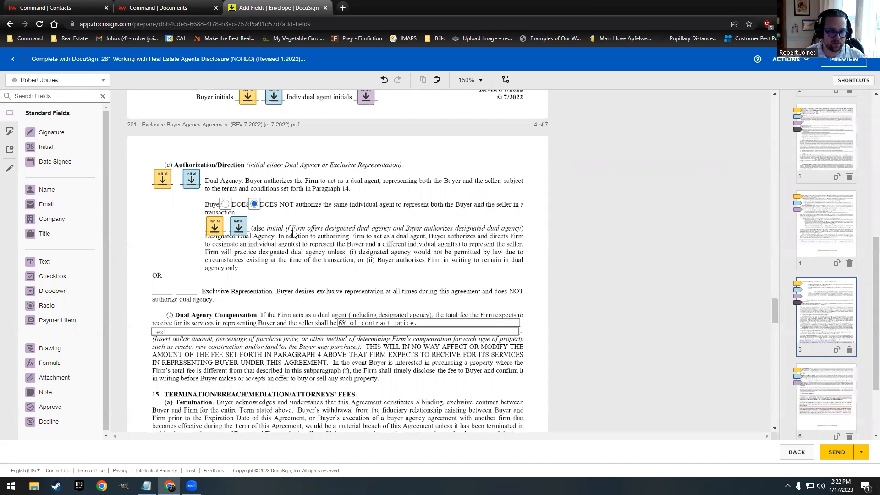
{"action": "scroll", "coordinate": [294, 231], "scroll_direction": "down", "scroll_amount": 7}
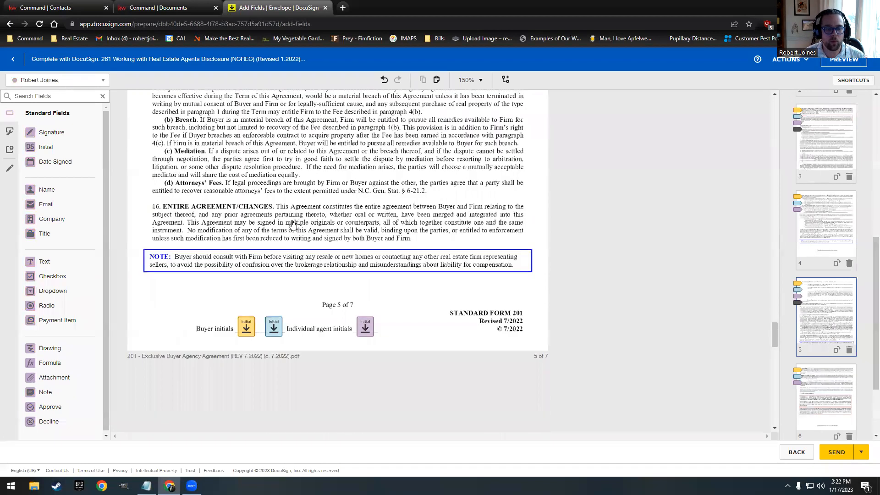
{"action": "scroll", "coordinate": [293, 225], "scroll_direction": "down", "scroll_amount": 20}
{"action": "scroll", "coordinate": [293, 224], "scroll_direction": "up", "scroll_amount": 5}
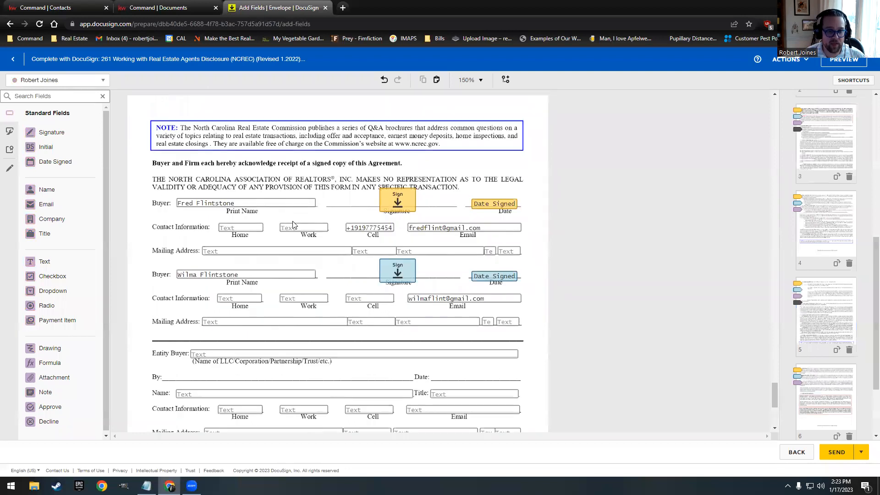
{"action": "scroll", "coordinate": [294, 224], "scroll_direction": "down", "scroll_amount": 5}
{"action": "scroll", "coordinate": [317, 283], "scroll_direction": "up", "scroll_amount": 20}
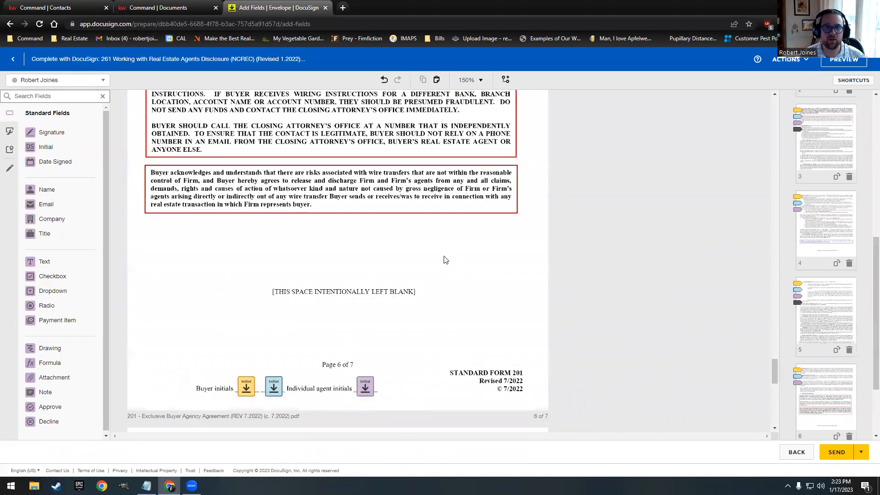
{"action": "scroll", "coordinate": [422, 229], "scroll_direction": "up", "scroll_amount": 10}
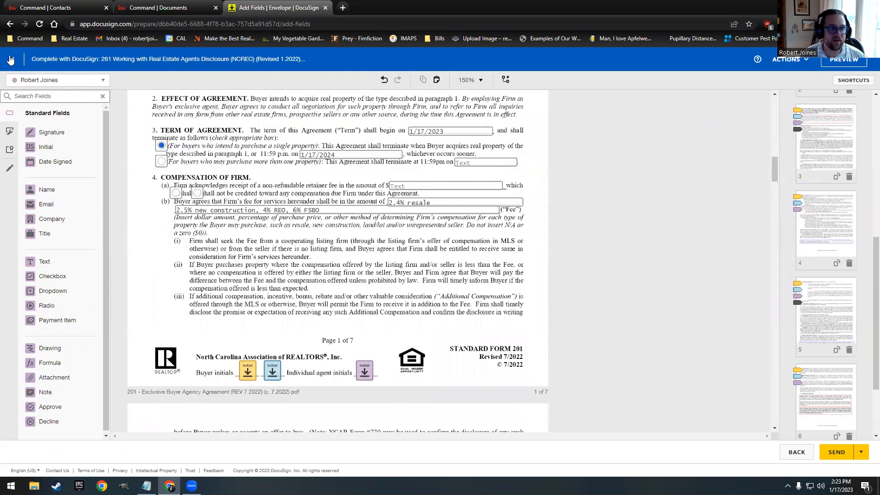
Step: Delete Buyer One and Buyer Two, leaving only the Buyer Agent, then send the envelope
{"action": "left_click", "coordinate": [10, 60]}
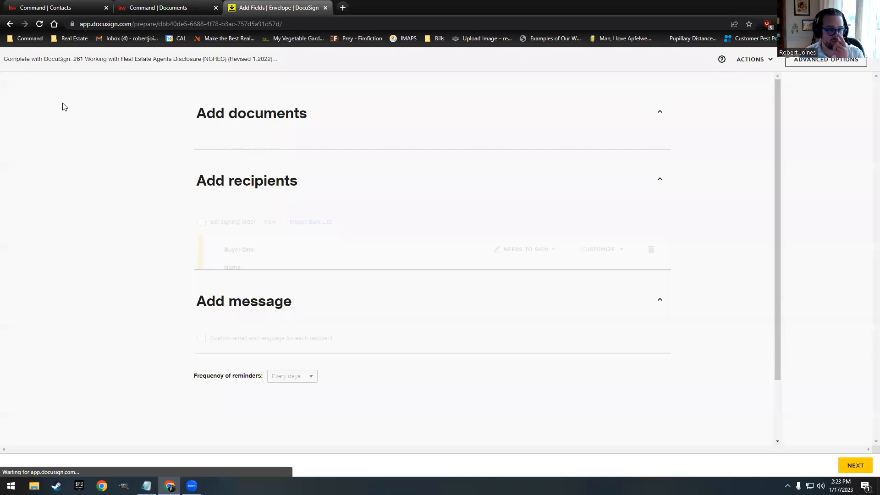
{"action": "scroll", "coordinate": [221, 194], "scroll_direction": "down", "scroll_amount": 3}
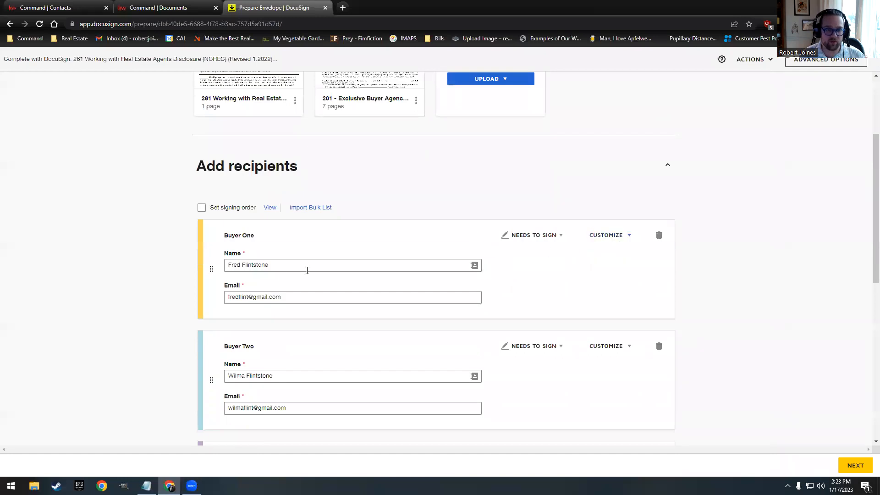
{"action": "left_click", "coordinate": [658, 235]}
{"action": "left_click", "coordinate": [371, 160]}
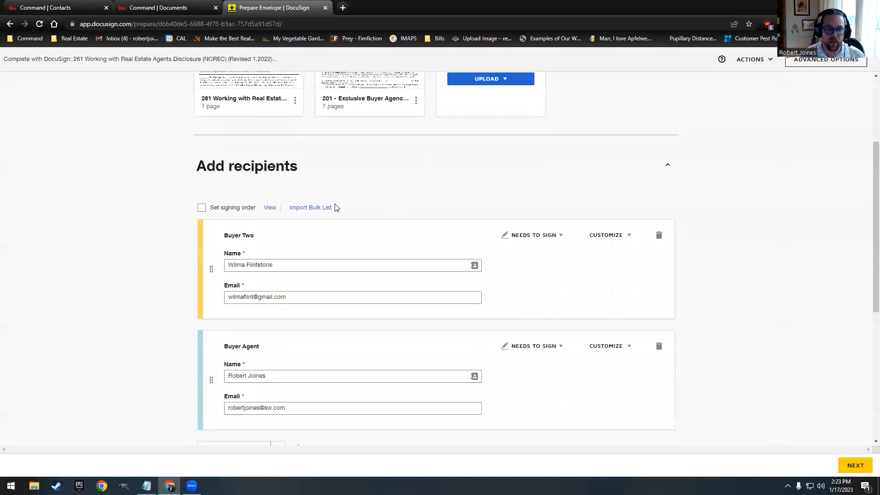
{"action": "left_click", "coordinate": [658, 235]}
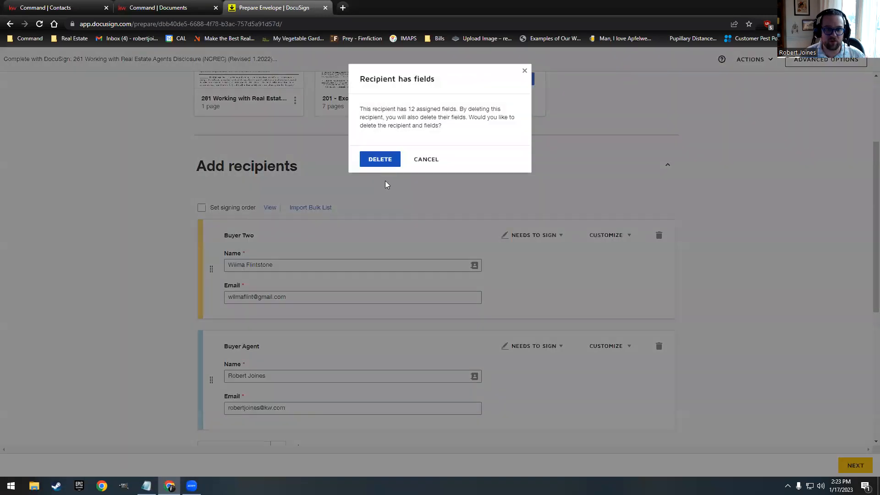
{"action": "left_click", "coordinate": [380, 159]}
{"action": "scroll", "coordinate": [430, 336], "scroll_direction": "up", "scroll_amount": 3}
{"action": "left_click", "coordinate": [854, 465]}
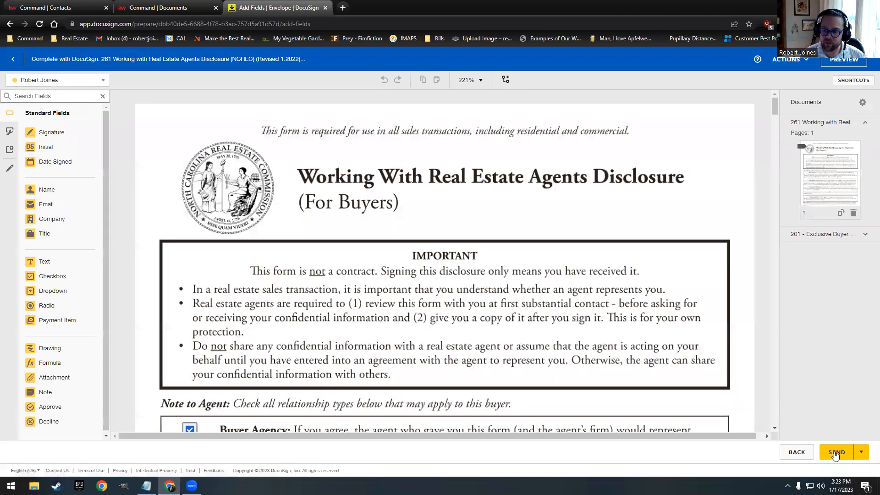
{"action": "left_click", "coordinate": [835, 452]}
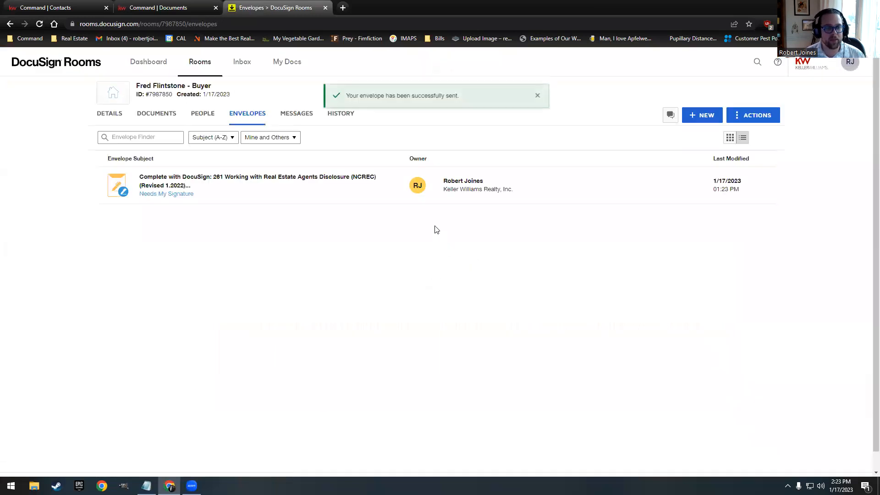
Step: Open the envelope awaiting signature and start the agent's signing session
{"action": "left_click", "coordinate": [184, 188]}
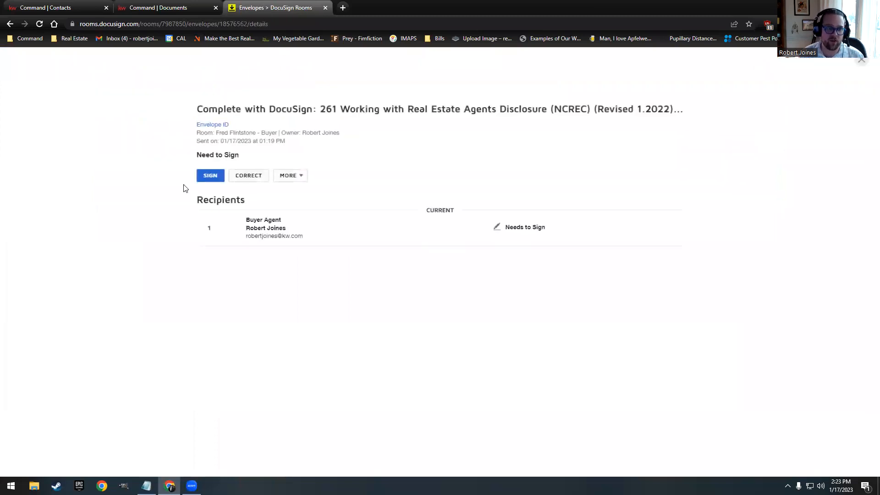
{"action": "left_click", "coordinate": [210, 175]}
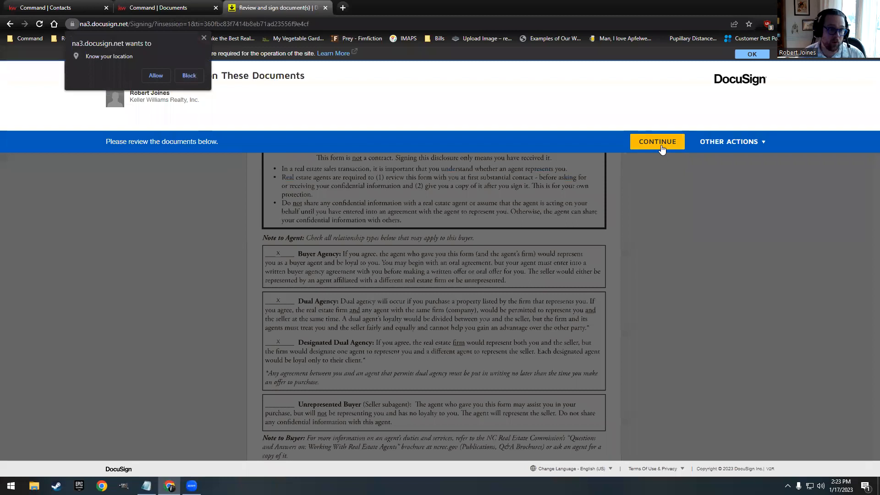
{"action": "left_click", "coordinate": [203, 39]}
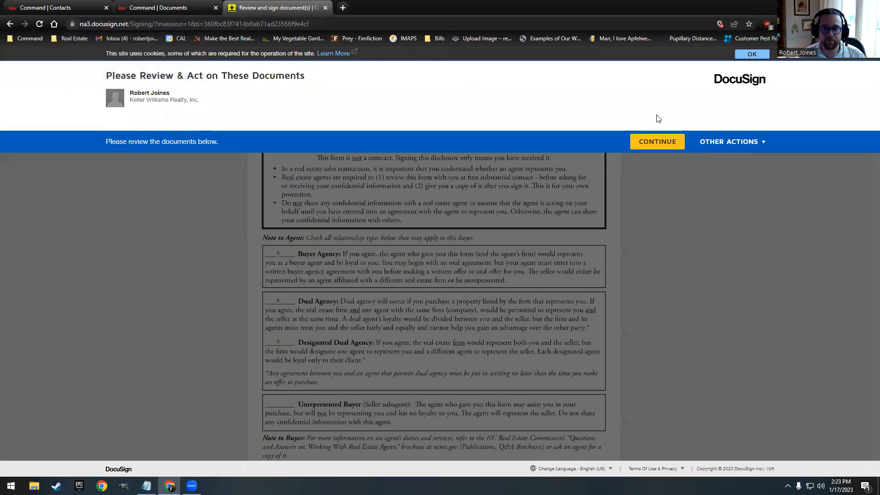
{"action": "left_click", "coordinate": [659, 139]}
{"action": "left_click", "coordinate": [225, 128]}
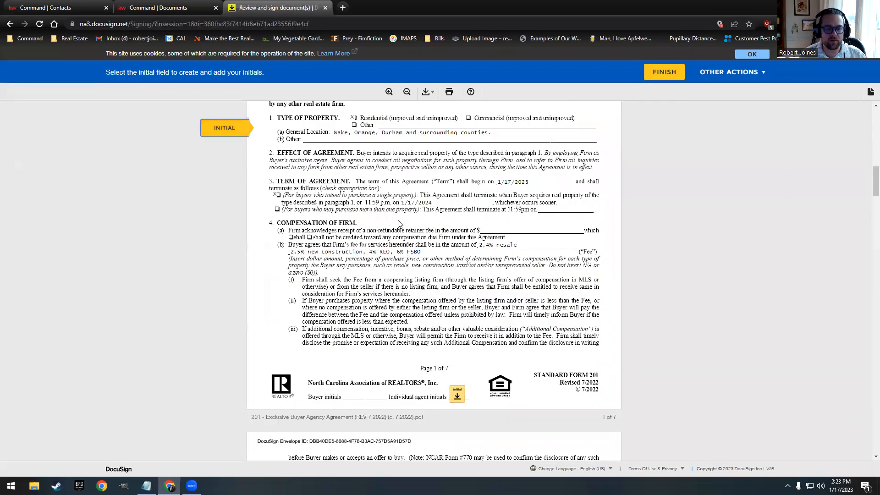
Step: Initial every required page, sign on page 7, and finish signing
{"action": "left_click", "coordinate": [459, 276]}
{"action": "left_click", "coordinate": [459, 277]}
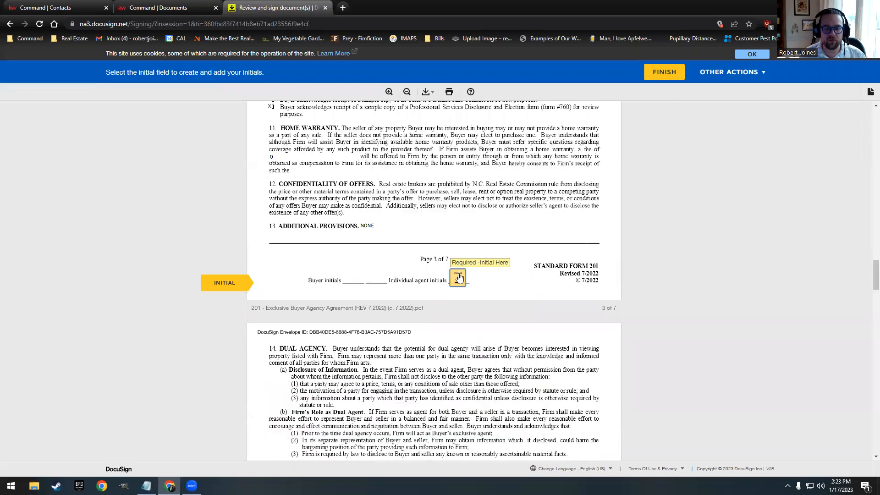
{"action": "left_click", "coordinate": [459, 277]}
{"action": "left_click", "coordinate": [459, 277]}
{"action": "left_click", "coordinate": [459, 277]}
{"action": "left_click", "coordinate": [346, 292]}
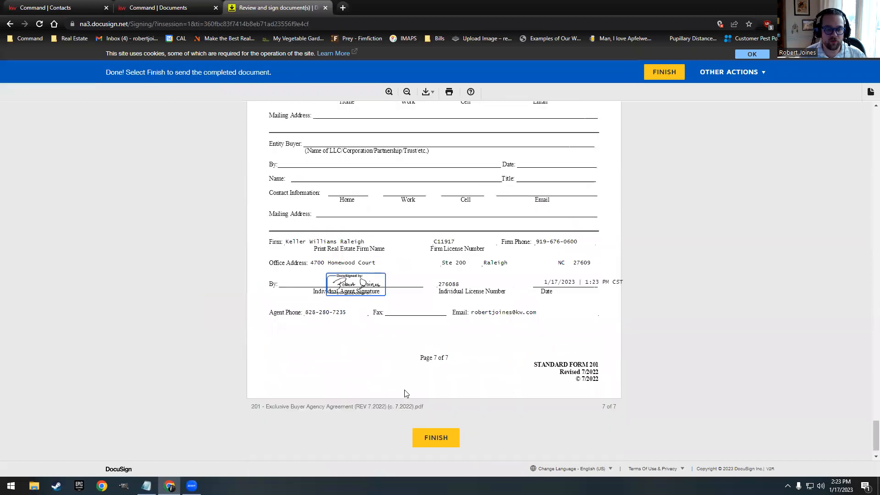
{"action": "left_click", "coordinate": [440, 437]}
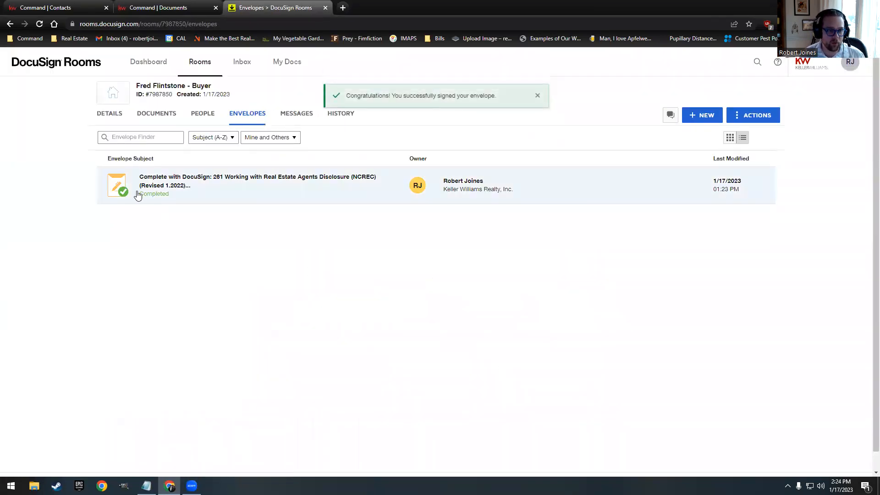
Step: Preview the signed 201 agreement and 261 disclosure, then return to KW Command Documents
{"action": "left_click", "coordinate": [159, 114]}
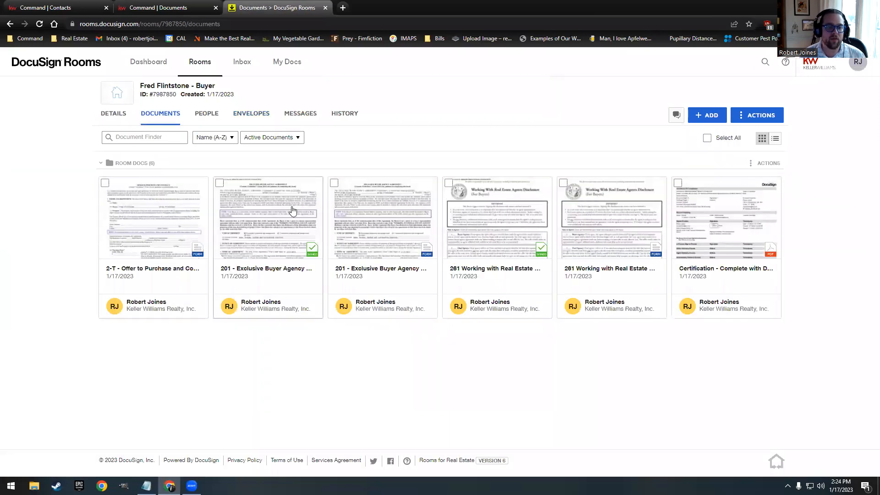
{"action": "left_click", "coordinate": [292, 209]}
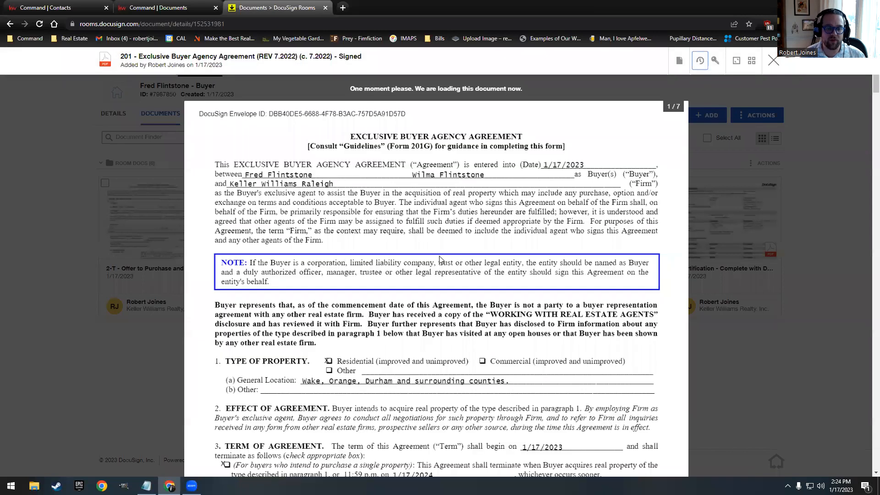
{"action": "scroll", "coordinate": [478, 353], "scroll_direction": "down", "scroll_amount": 8}
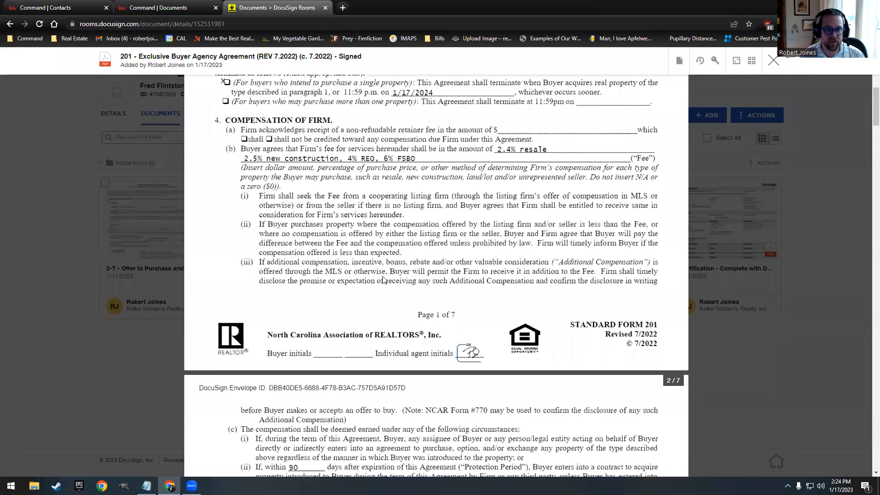
{"action": "left_click", "coordinate": [773, 61]}
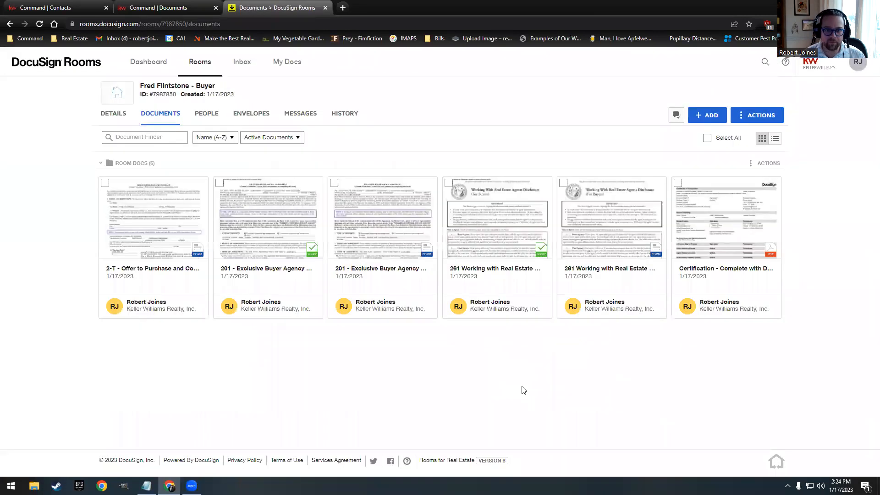
{"action": "left_click", "coordinate": [501, 229]}
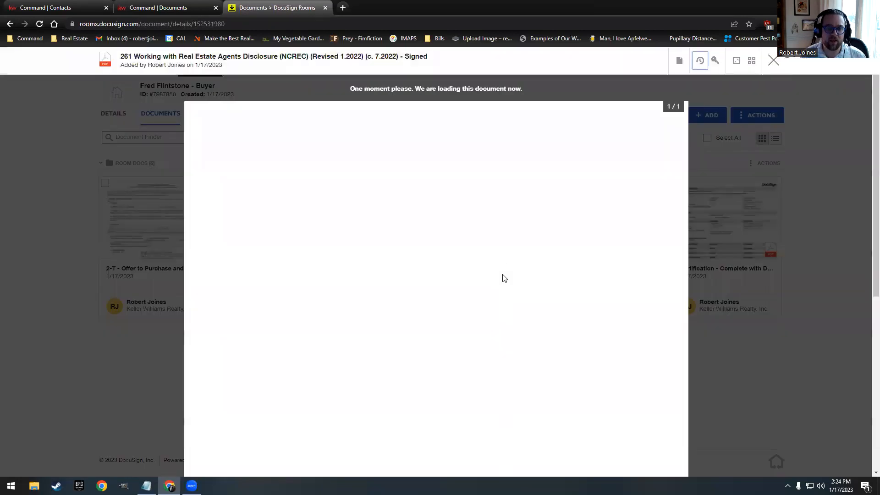
{"action": "left_click", "coordinate": [772, 60]}
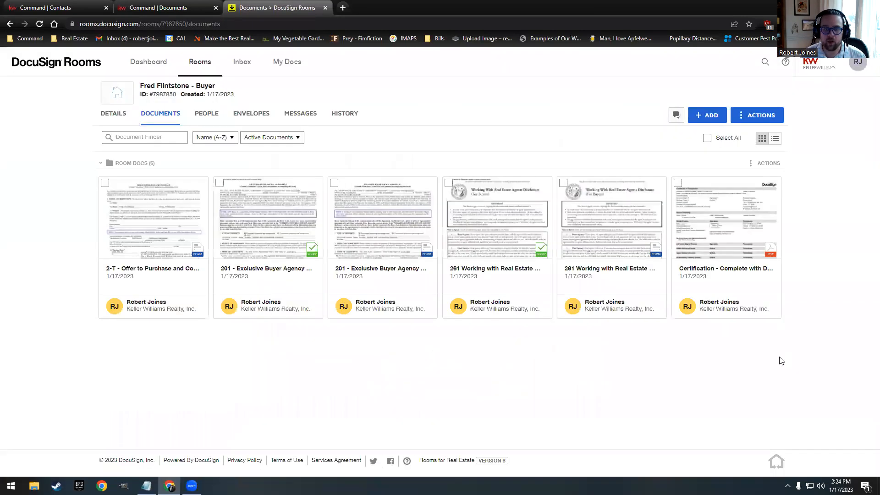
{"action": "left_click", "coordinate": [163, 8]}
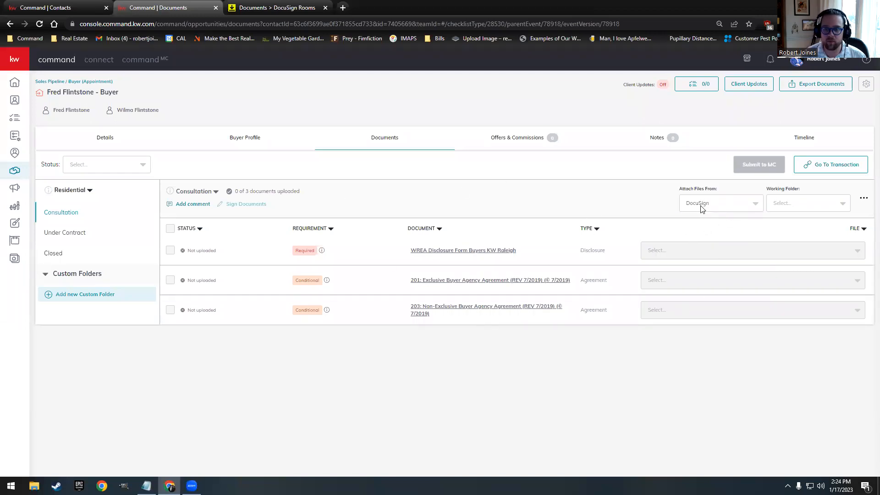
Step: Set the DocuSign working folder to Room Docs and reload the page to refresh the file list
{"action": "left_click", "coordinate": [807, 207]}
{"action": "left_click", "coordinate": [787, 221]}
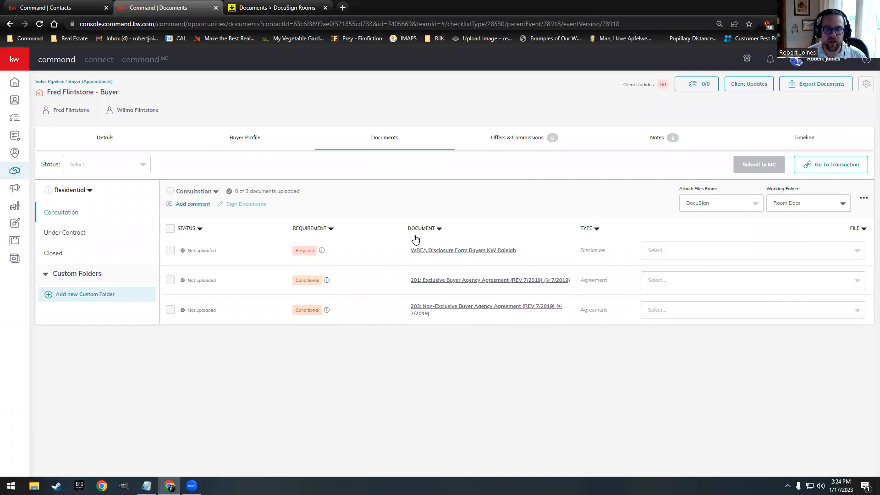
{"action": "left_click", "coordinate": [698, 255]}
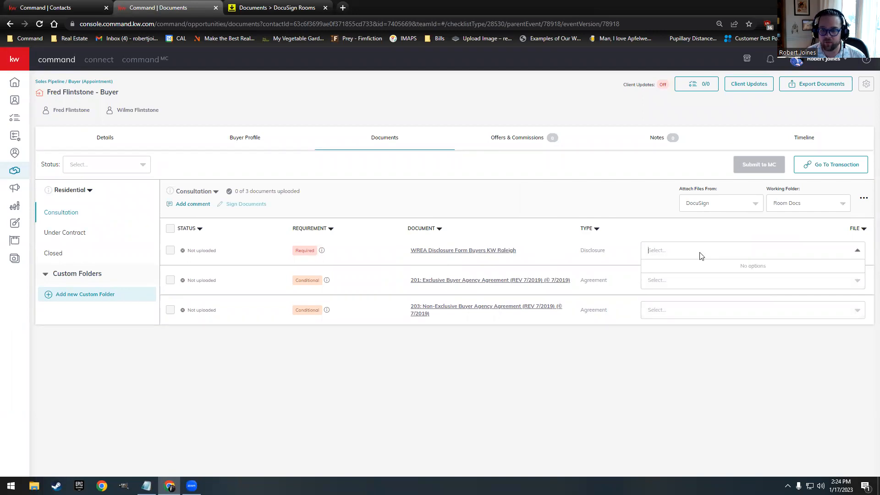
{"action": "left_click", "coordinate": [685, 220]}
{"action": "left_click", "coordinate": [39, 25]}
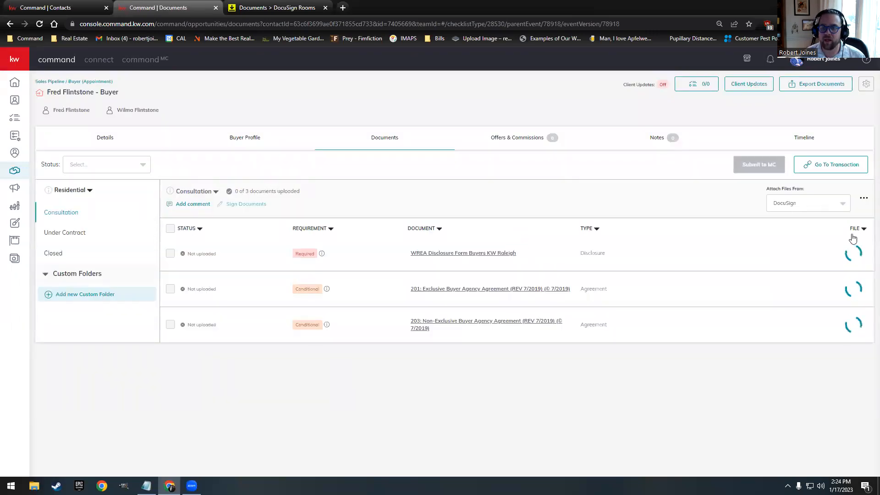
Step: Attach the signed 261 disclosure and the signed 201 buyer agency agreement to their checklist rows
{"action": "left_click", "coordinate": [683, 252]}
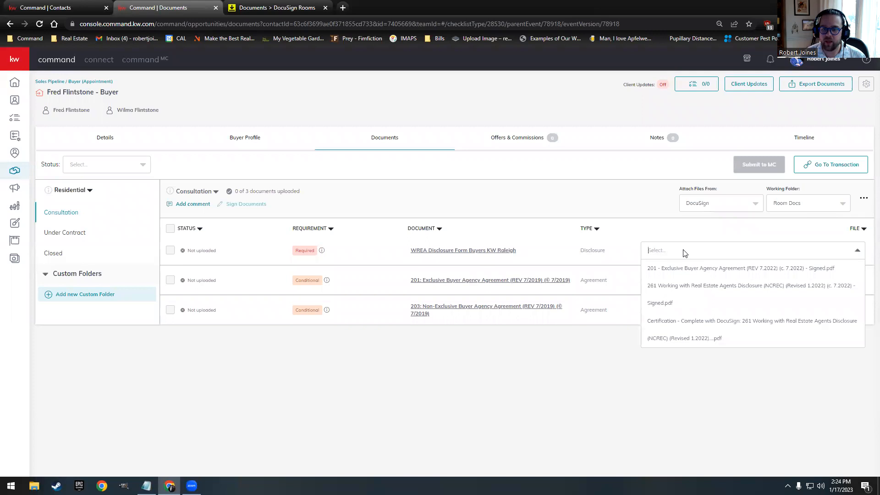
{"action": "left_click", "coordinate": [655, 291]}
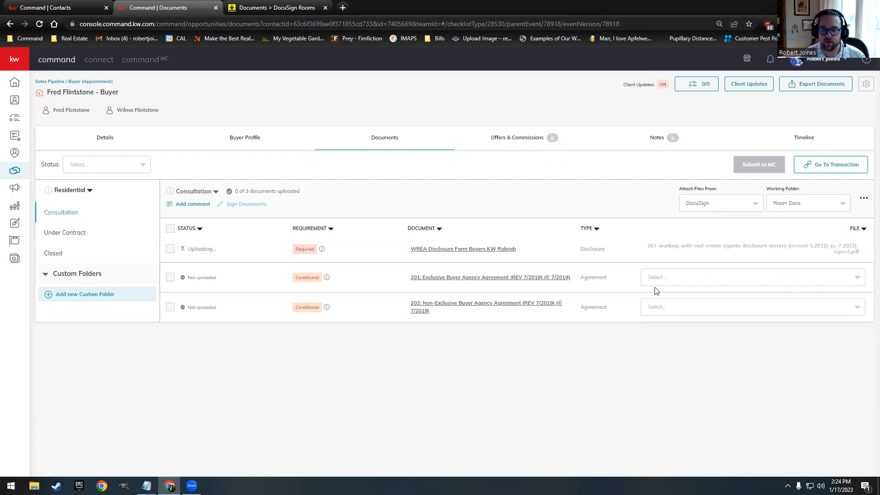
{"action": "left_click", "coordinate": [719, 277]}
{"action": "left_click", "coordinate": [655, 296]}
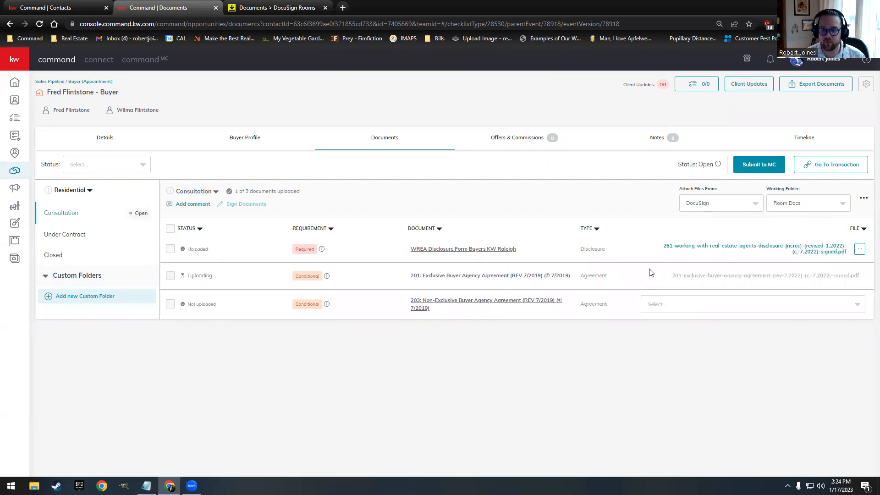